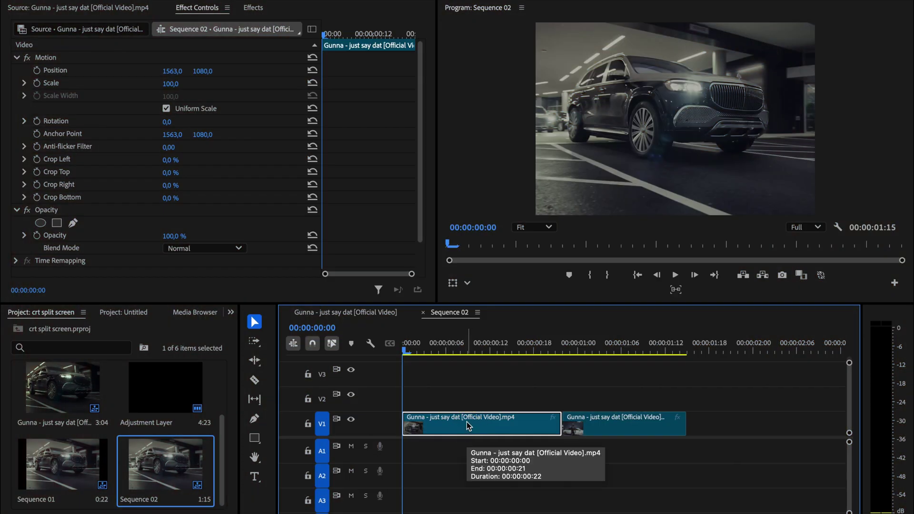
Play the sequence forward to frame 00:00:00:05
key(space)
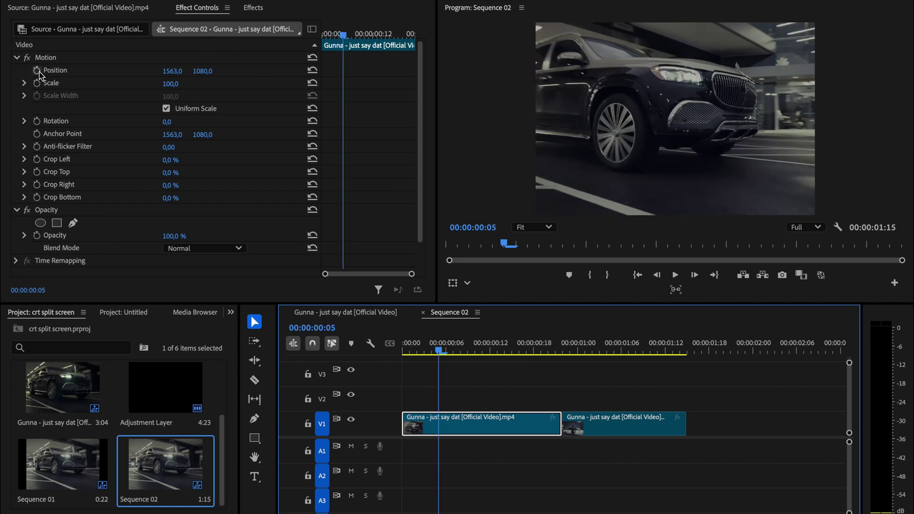
Apply Crop to the first V1 clip and start keyframing its Left and Right amounts
click(252, 7)
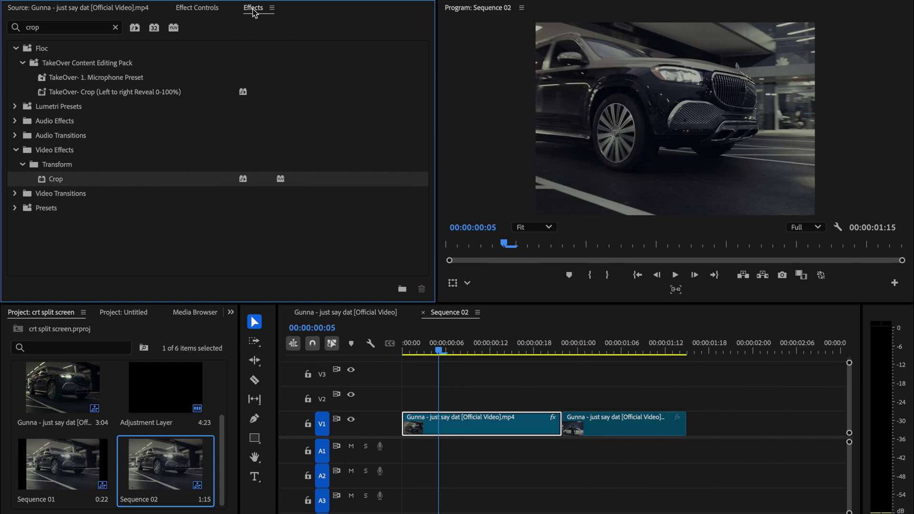
drag(56, 179, 459, 422)
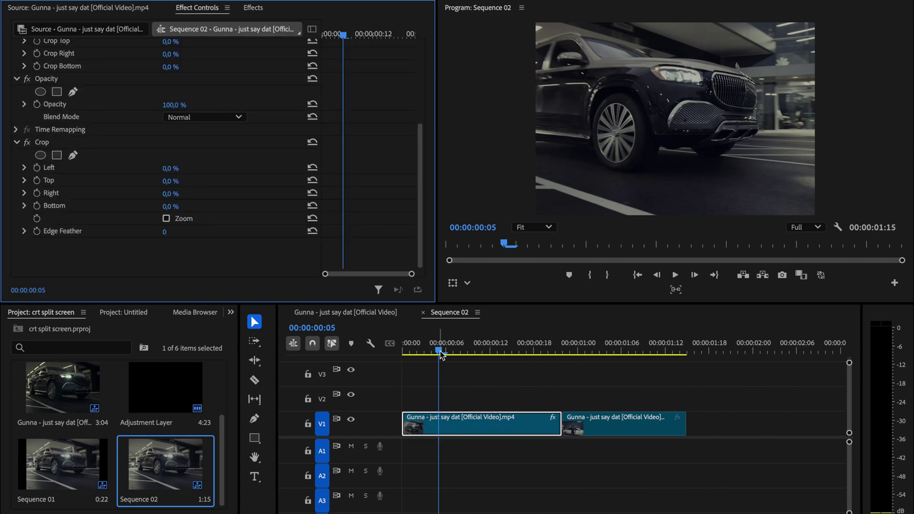
click(37, 168)
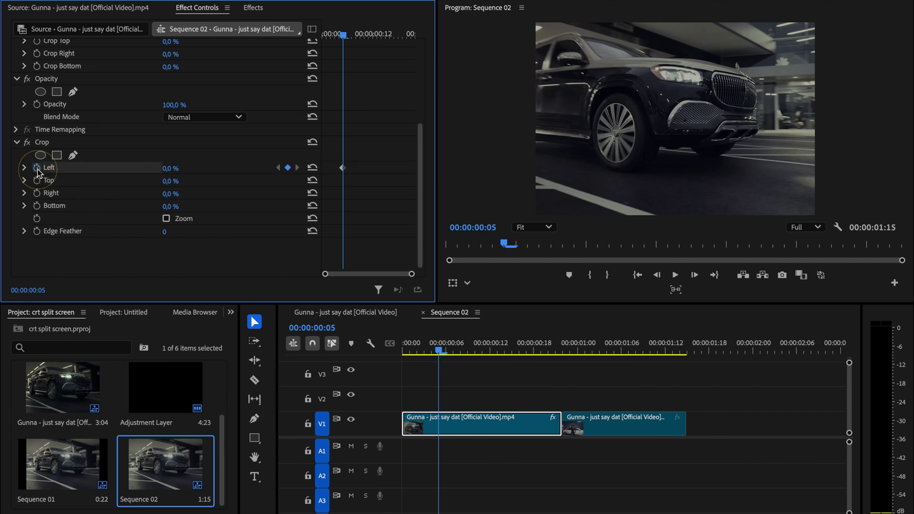
click(37, 192)
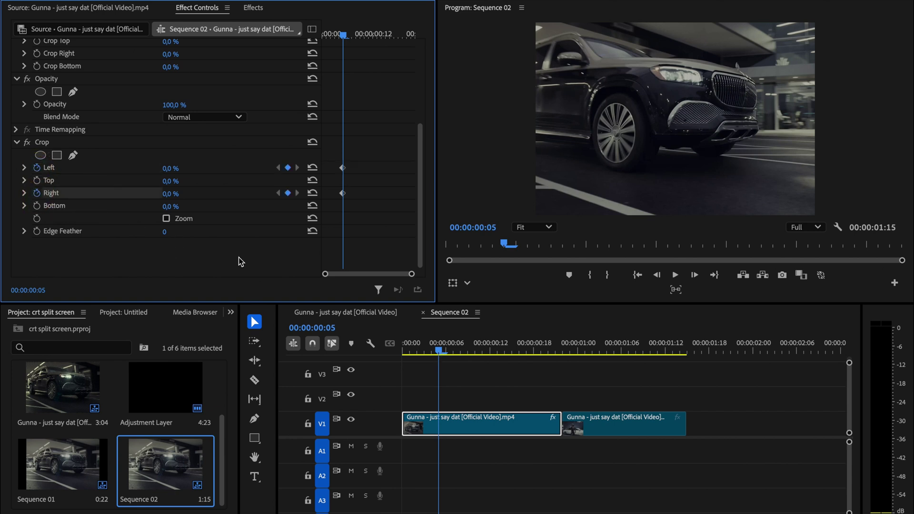
At frame 15, set Left and Right crop to 25 and slide Position X to 2345
key(space)
key(space)
click(170, 168)
text(25)
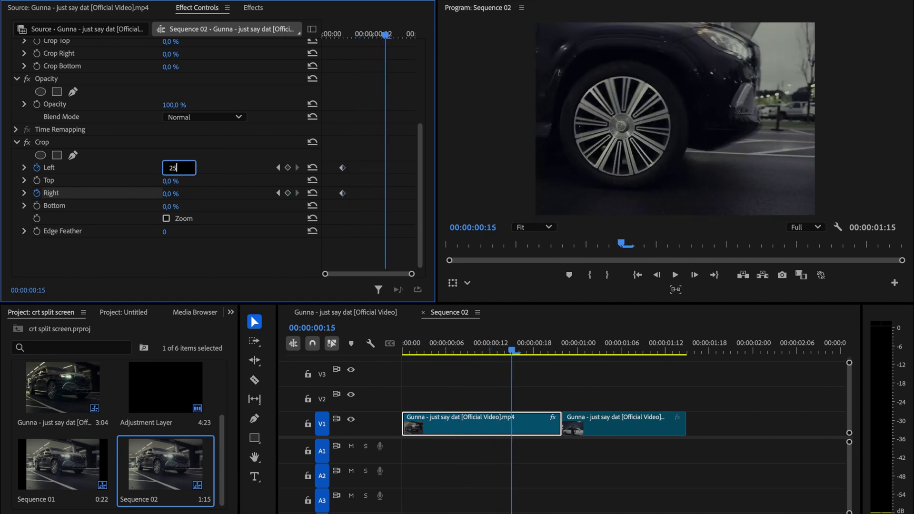
key(Return)
click(171, 194)
text(25)
key(Return)
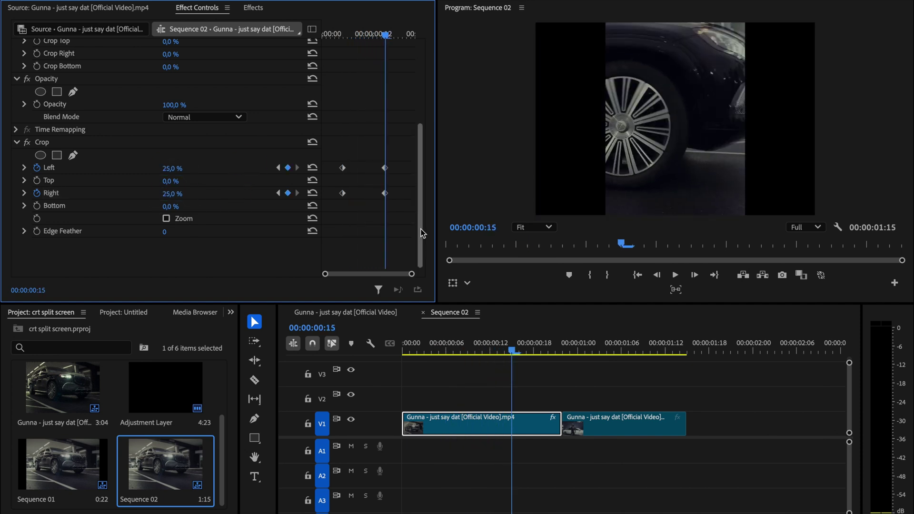
scroll(422, 184, up, 5)
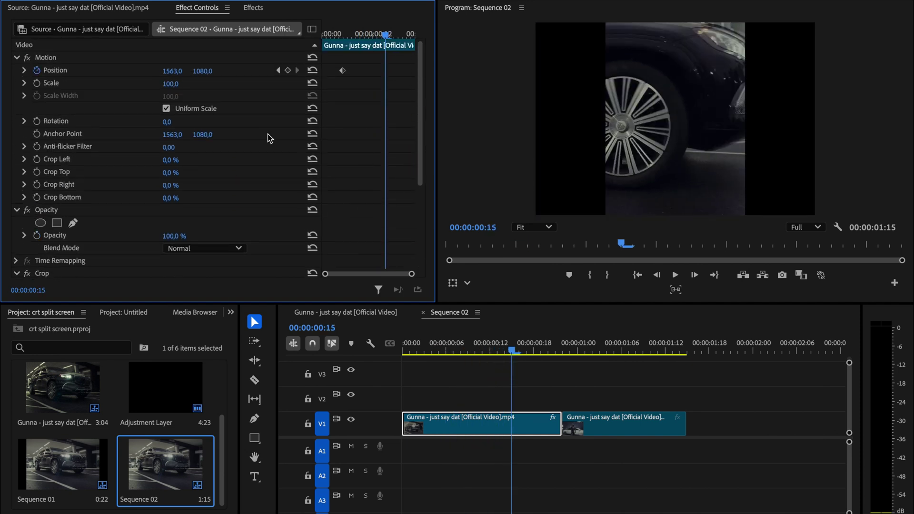
drag(166, 71, 272, 70)
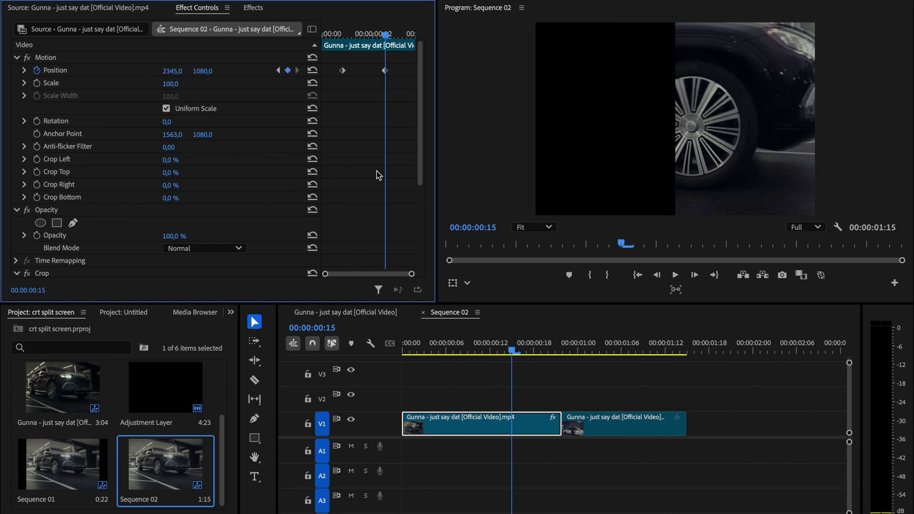
Give the first clip's starting Crop keyframes Ease Out temporal interpolation
drag(339, 66, 350, 223)
right_click(343, 207)
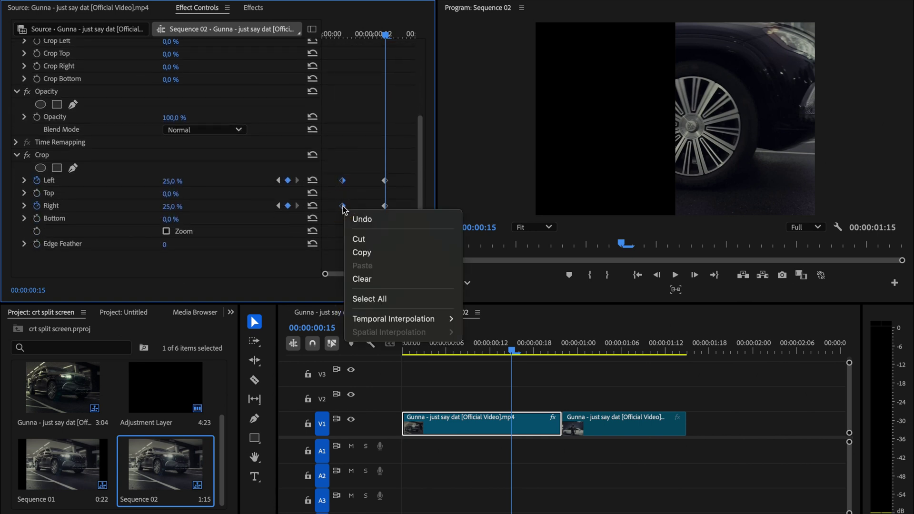
mouse_move(381, 319)
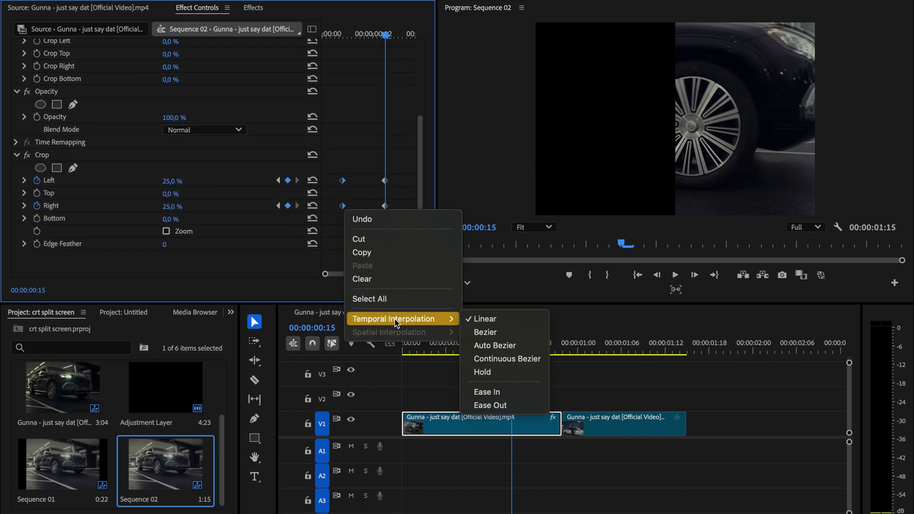
click(509, 405)
Set the Position keyframe to Ease In, then return to the sequence start
drag(395, 233, 379, 27)
right_click(385, 71)
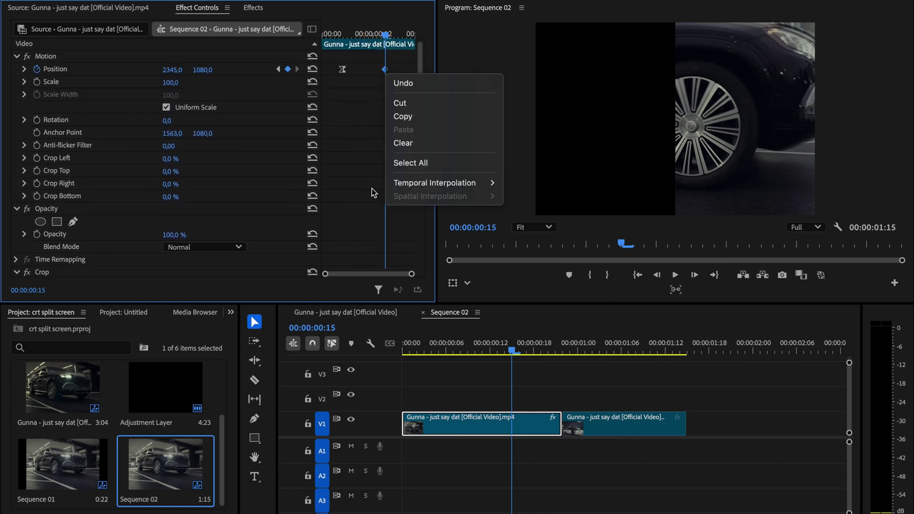
mouse_move(442, 182)
click(534, 257)
drag(392, 343, 532, 361)
key(Home)
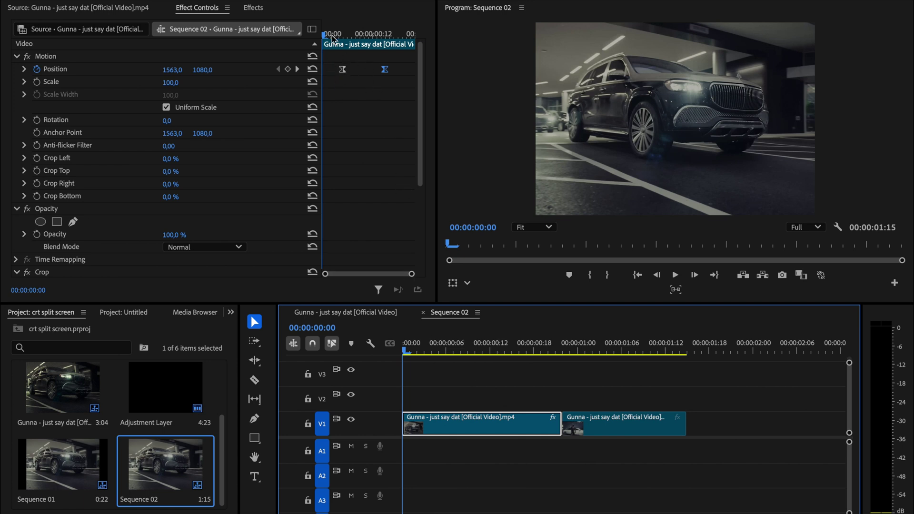
At frame 5, copy the second clip onto V2 and keyframe its Position X at 958
drag(324, 35, 342, 36)
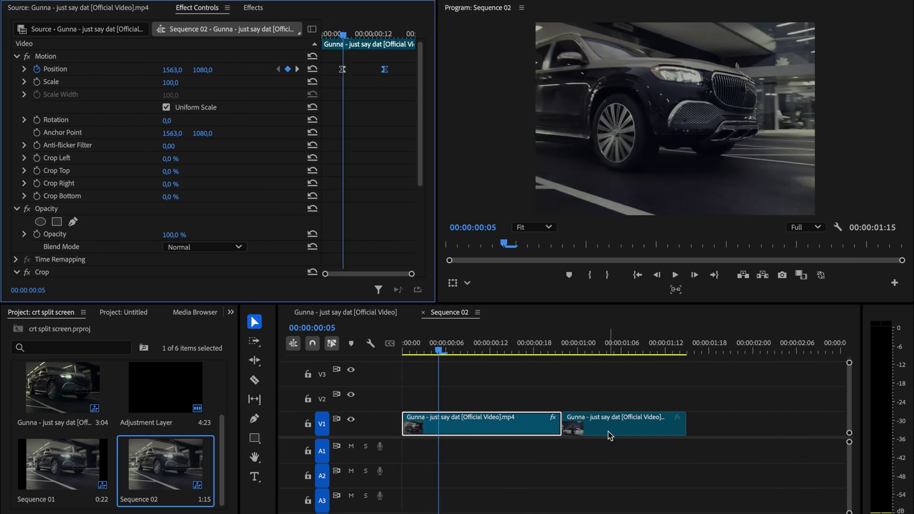
drag(610, 428, 487, 401)
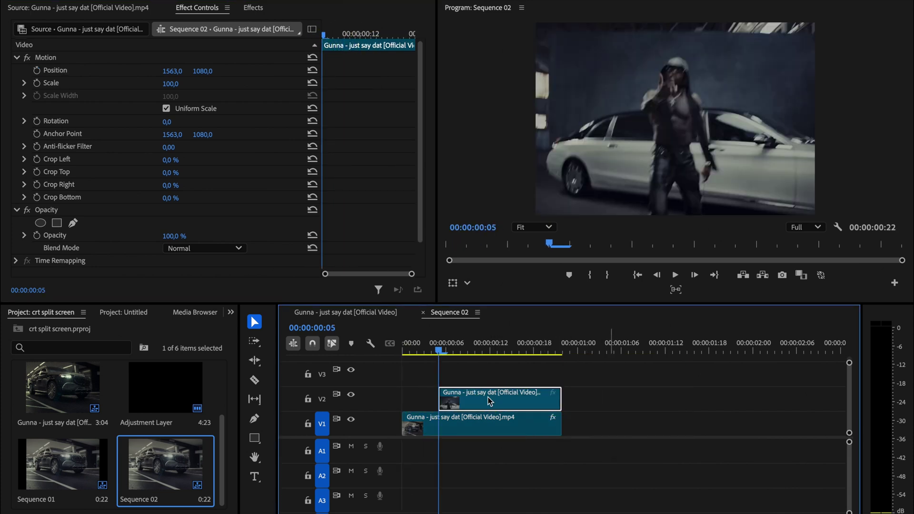
click(37, 71)
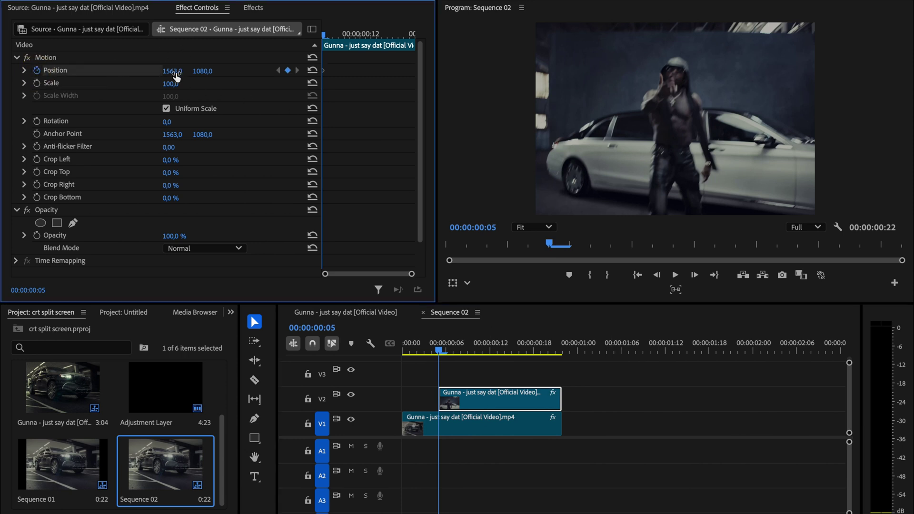
drag(171, 71, 175, 72)
Apply Crop to the V2 clip and start keyframing its Left and Right amounts
click(253, 8)
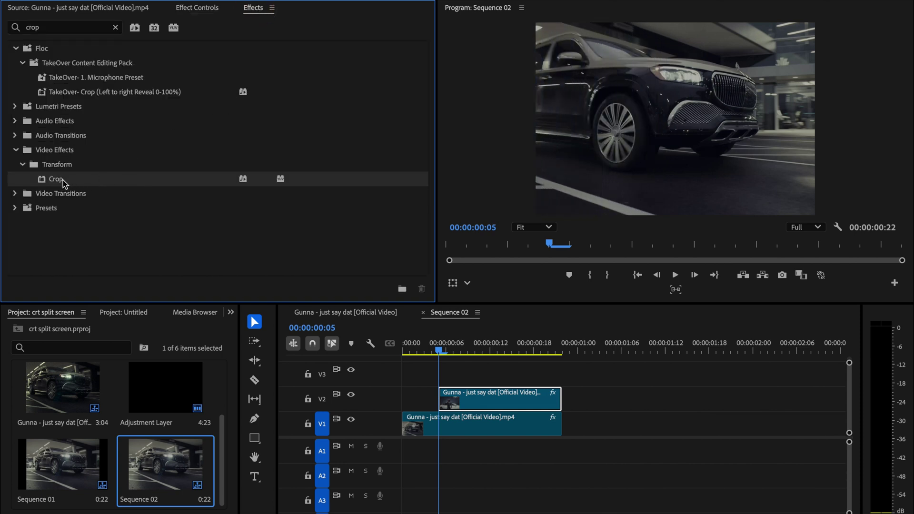
drag(65, 183, 488, 399)
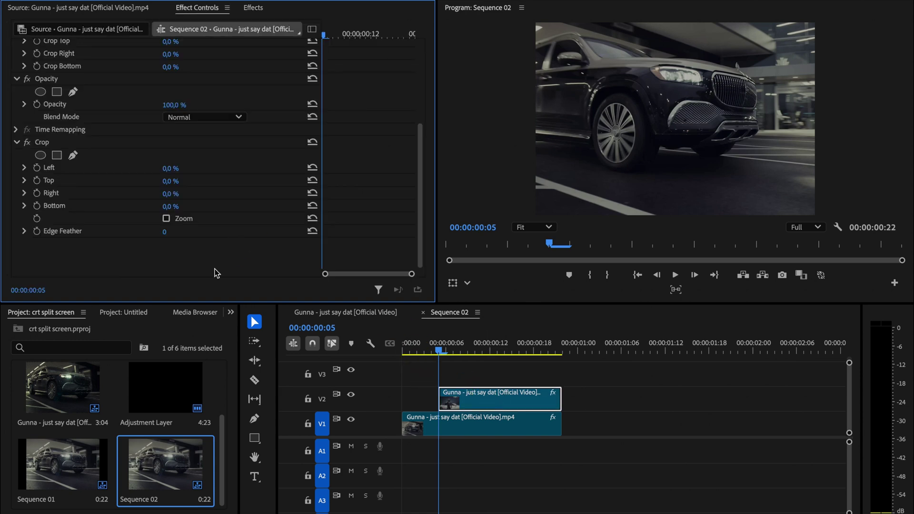
click(37, 168)
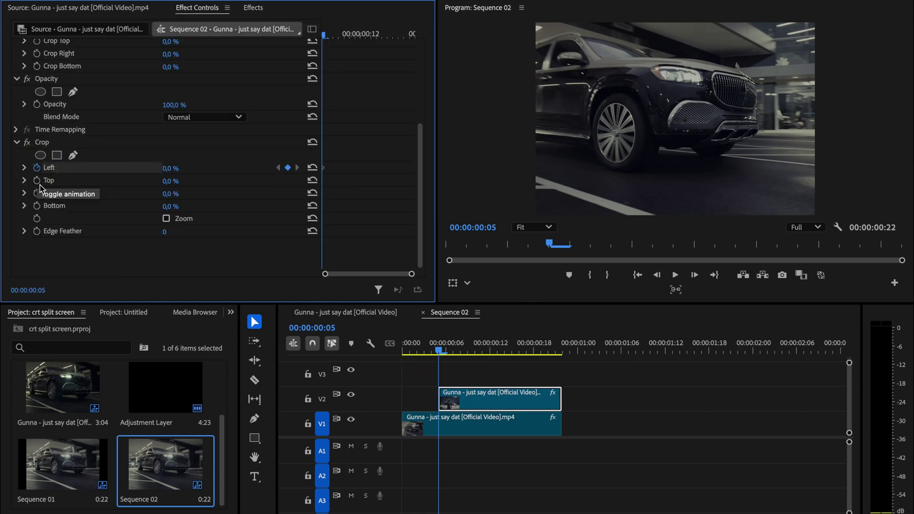
click(37, 193)
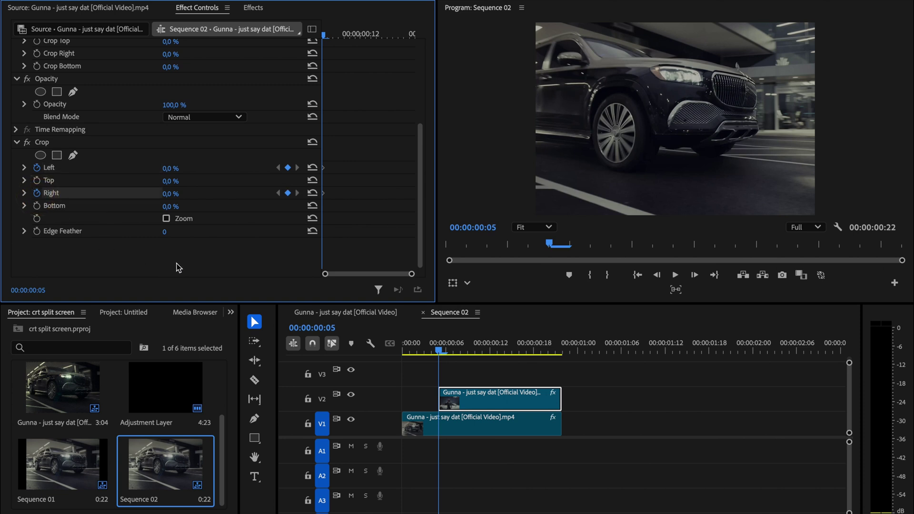
At frame 15, set the V2 clip's Left and Right crop to 25
key(Right)
key(Right)
key(Right)
key(Right)
key(Right)
key(Right)
key(Right)
key(Right)
key(Right)
key(Right)
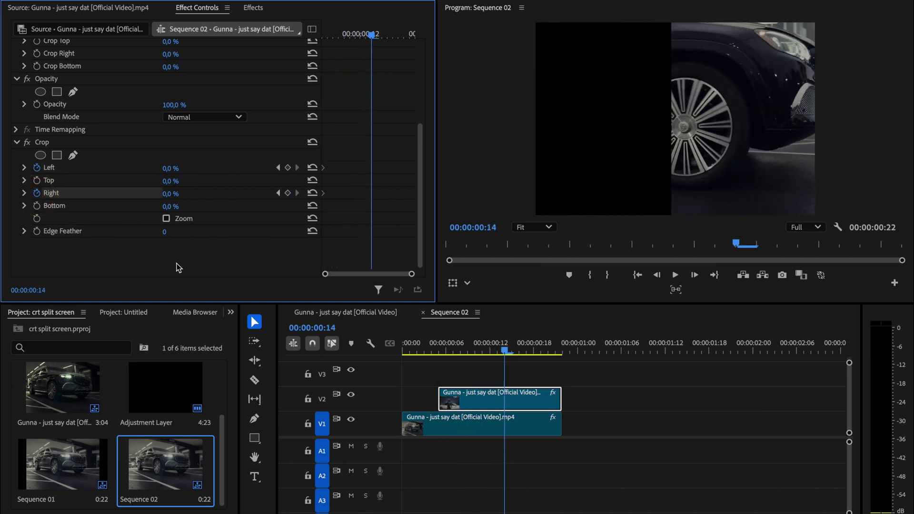
click(171, 168)
text(25)
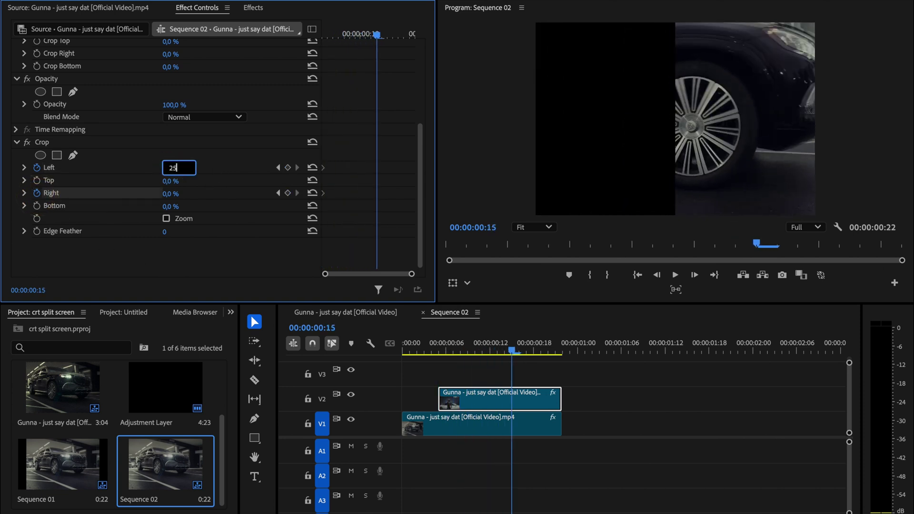
click(168, 194)
text(25)
key(Return)
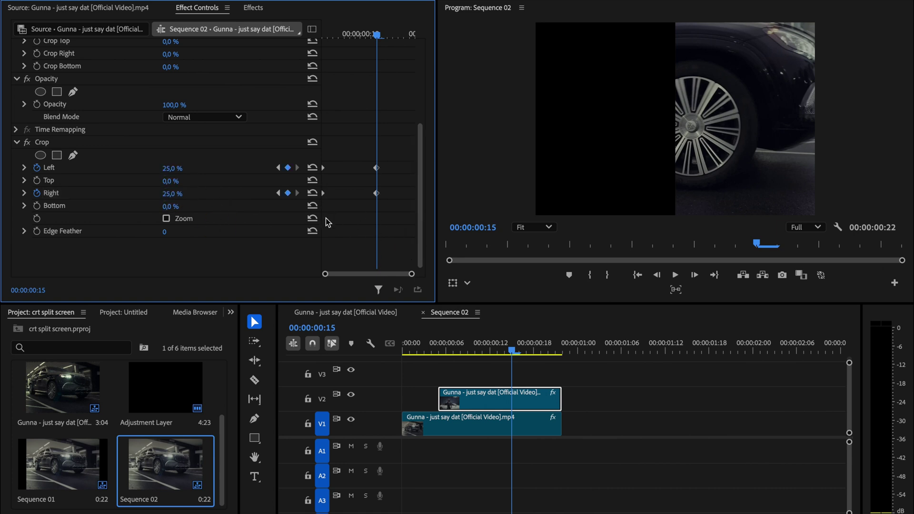
Ease out the top clip's frame-15 Position keyframe and set Position X to 685
drag(326, 225, 324, 58)
right_click(324, 76)
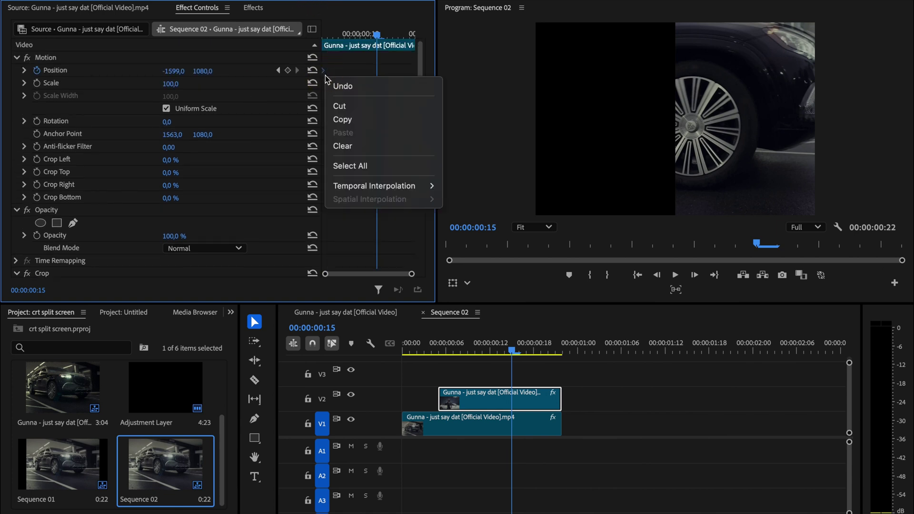
mouse_move(377, 186)
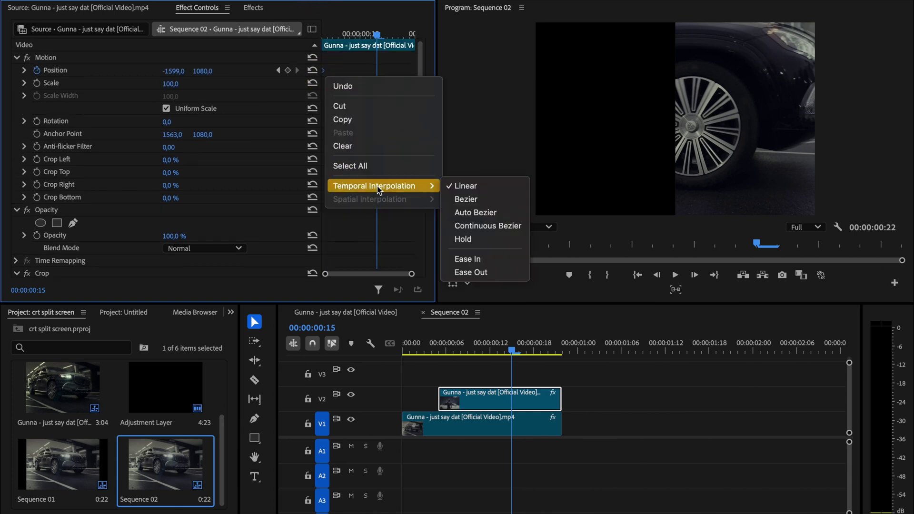
click(486, 271)
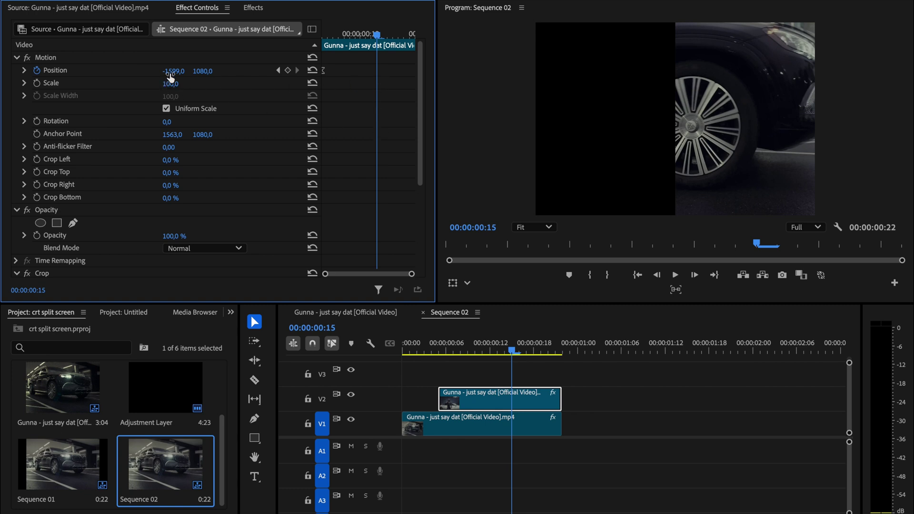
drag(171, 71, 226, 73)
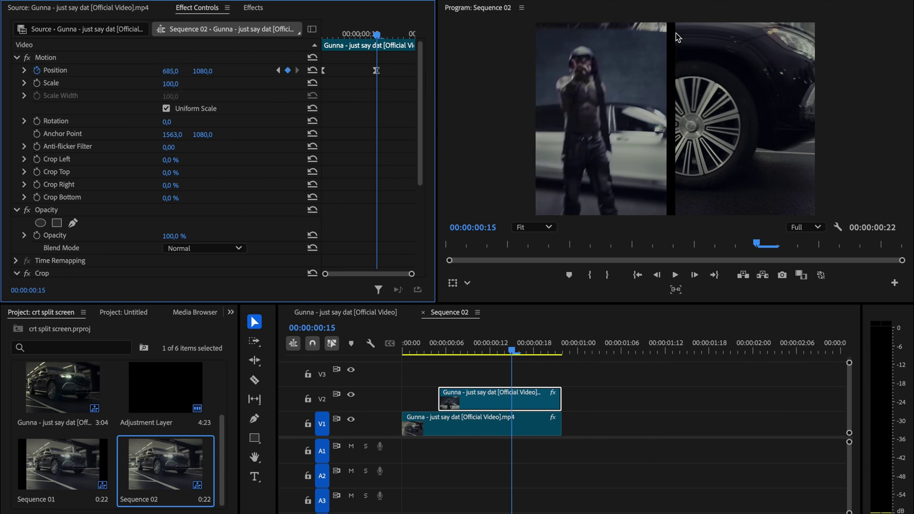
click(670, 59)
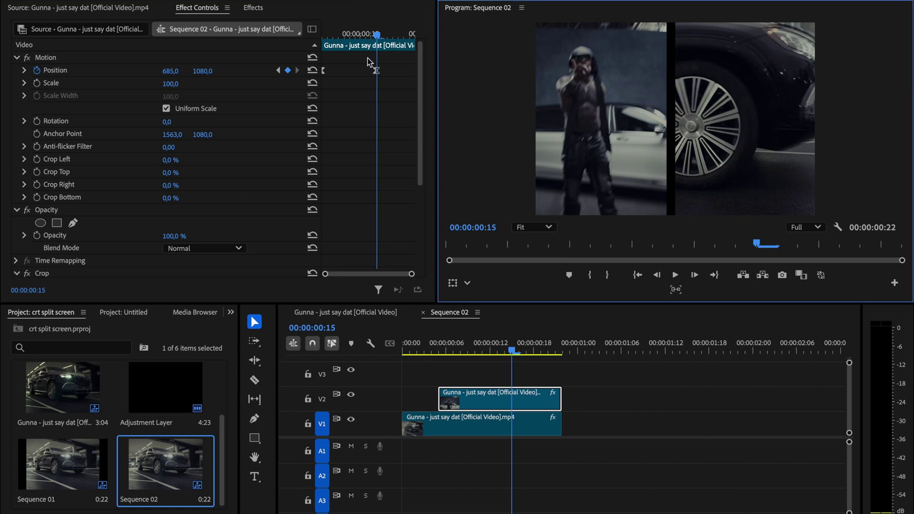
Apply Ease Out interpolation to the V2 clip's Crop keyframes, then return to the start
drag(368, 58, 383, 264)
right_click(380, 196)
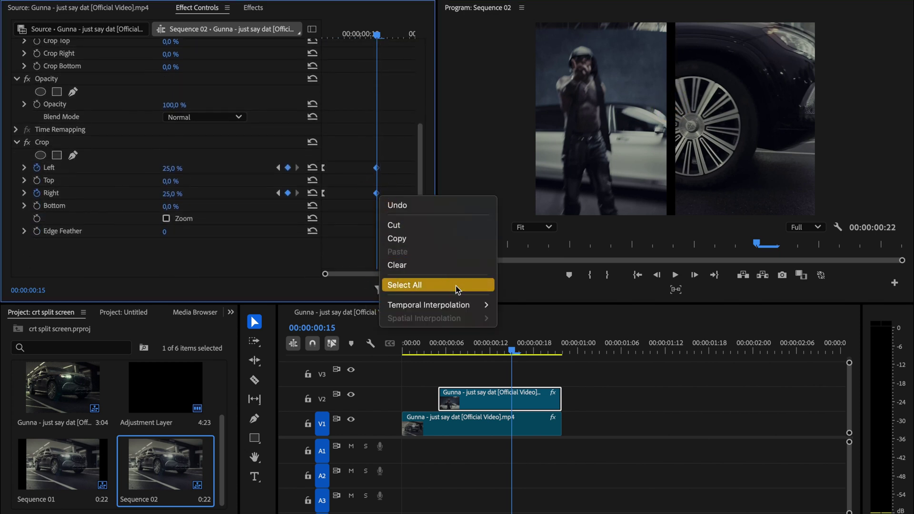
mouse_move(469, 303)
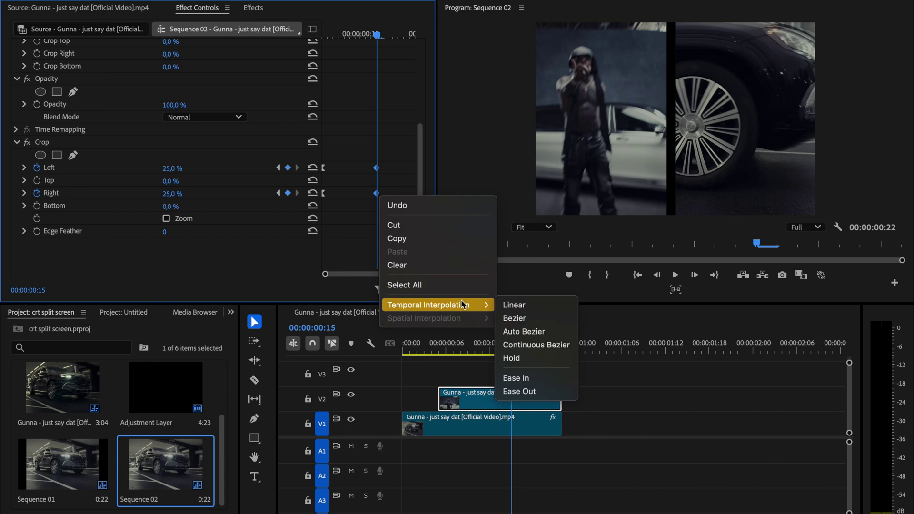
click(550, 377)
click(402, 341)
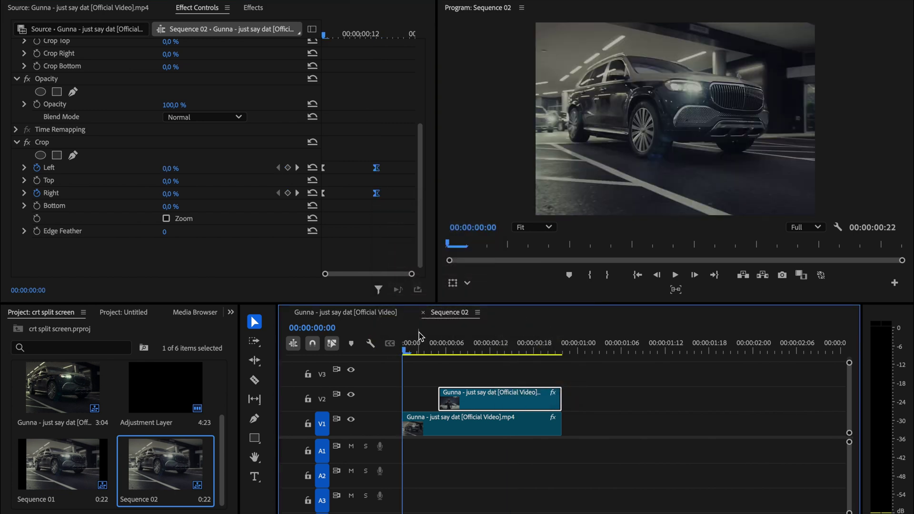
Preview the transition, then create an Adjustment Layer and place it on V3 at the start
key(space)
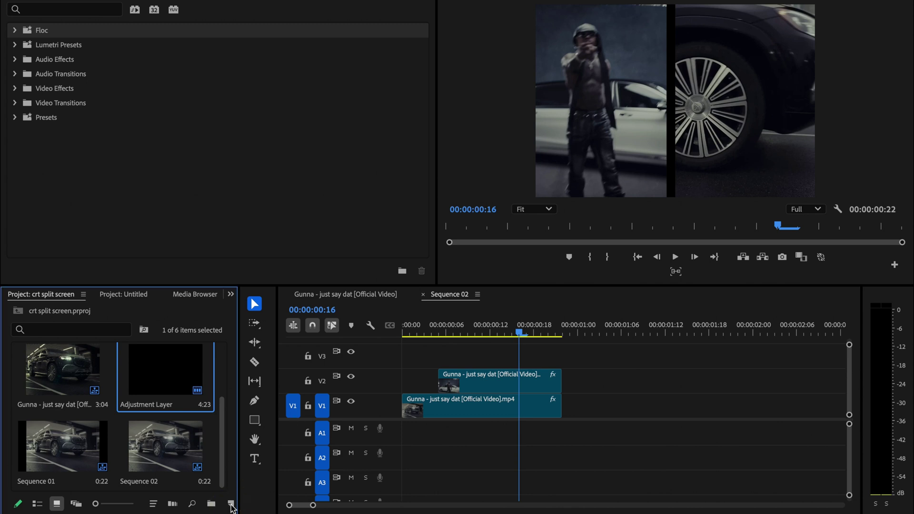
click(231, 504)
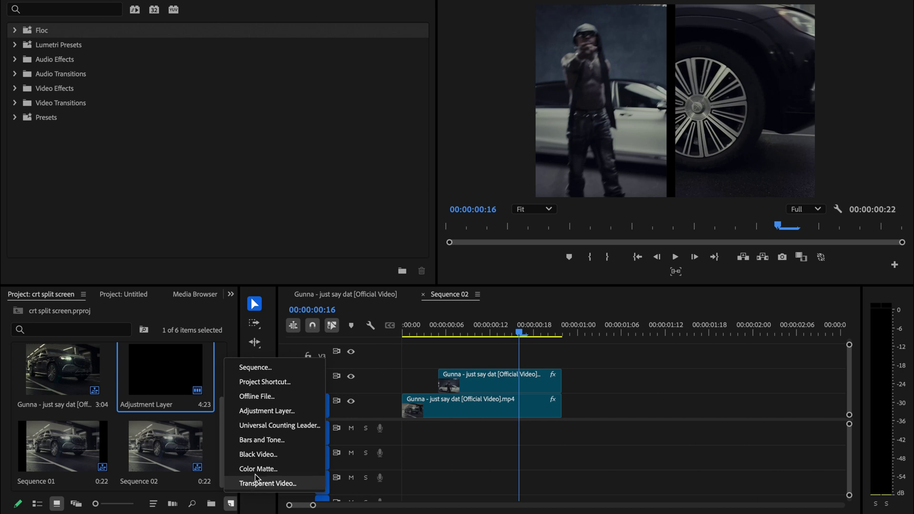
click(295, 412)
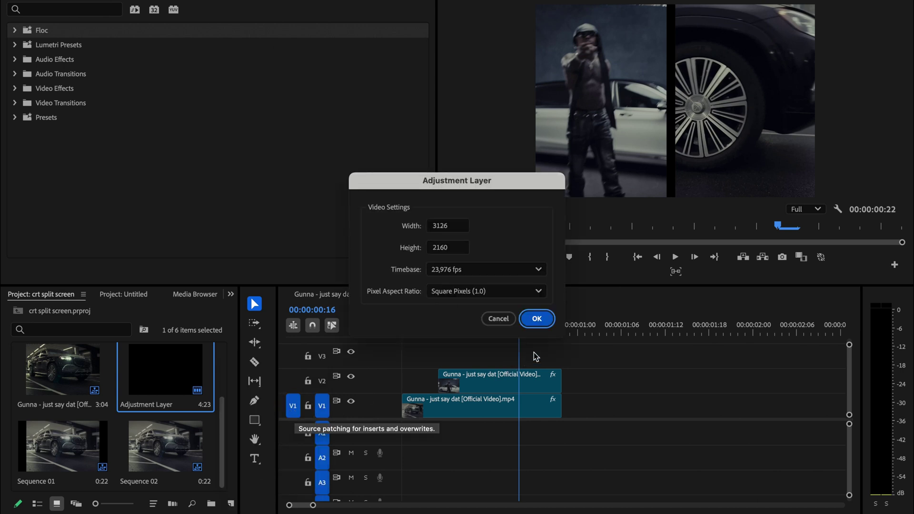
click(536, 319)
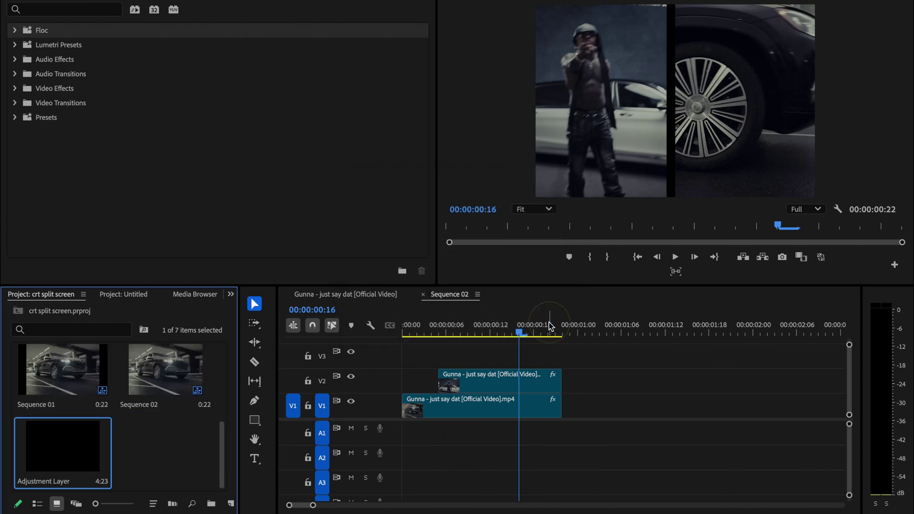
drag(83, 457, 400, 352)
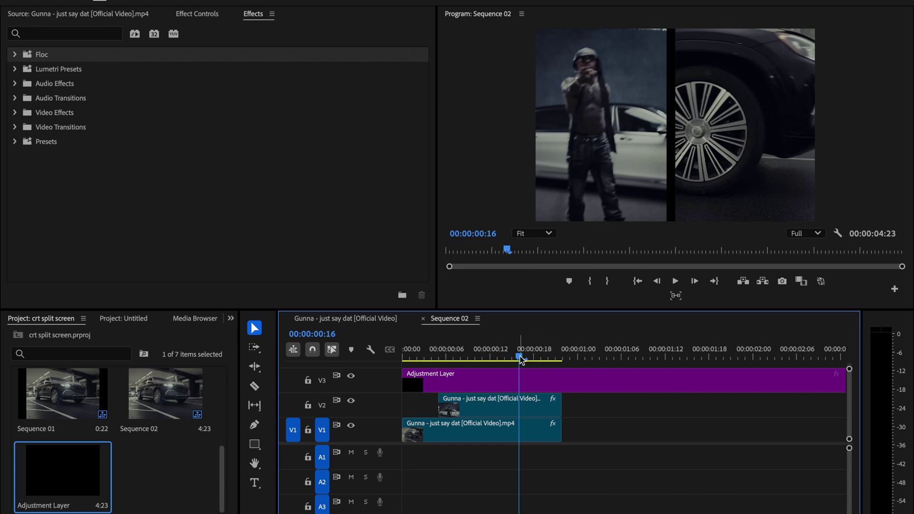
Split the Adjustment Layer where the clips end and delete the surplus piece
drag(520, 356, 567, 361)
click(566, 382)
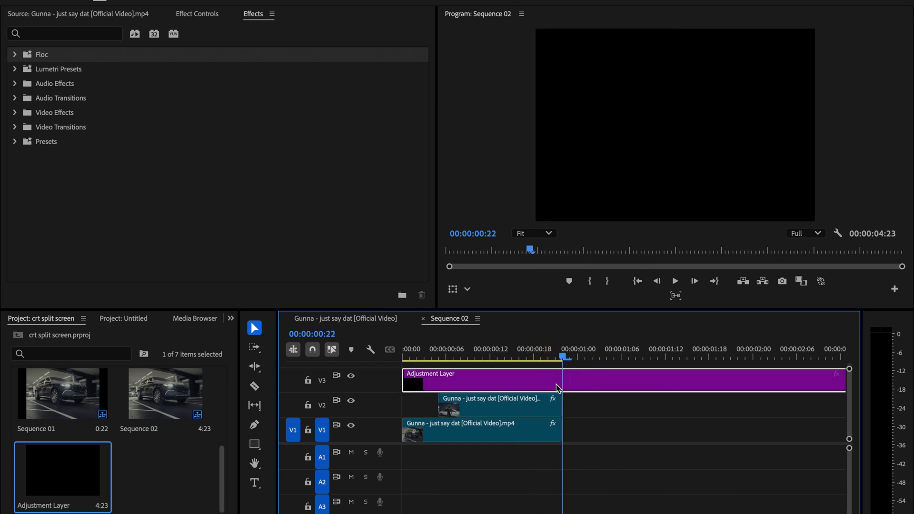
key(ctrl+k)
click(588, 387)
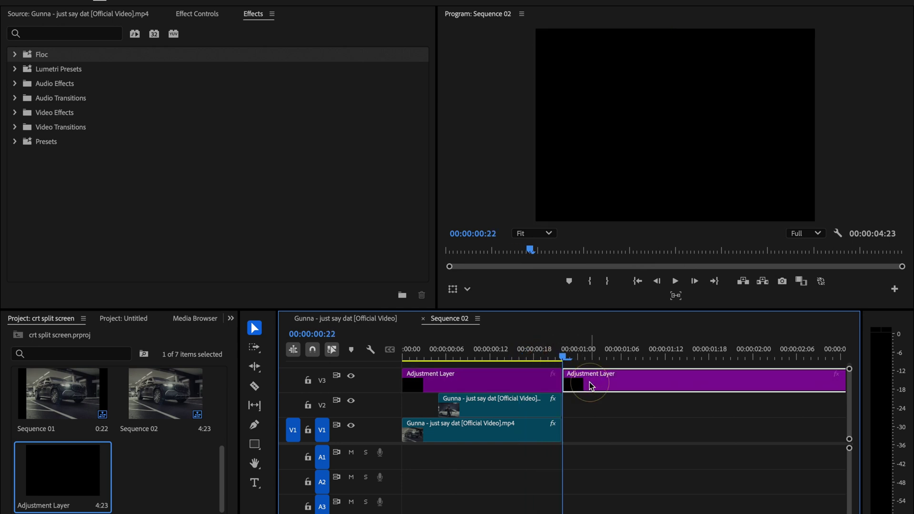
key(Delete)
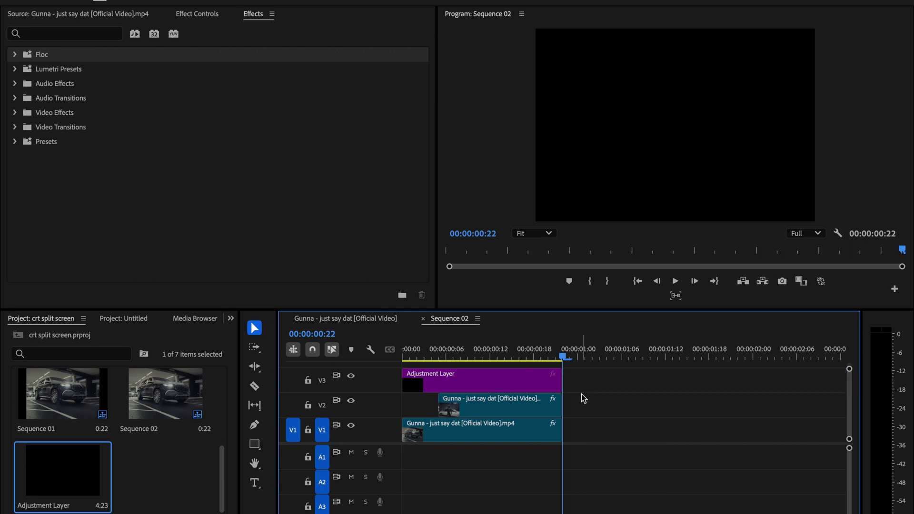
click(533, 393)
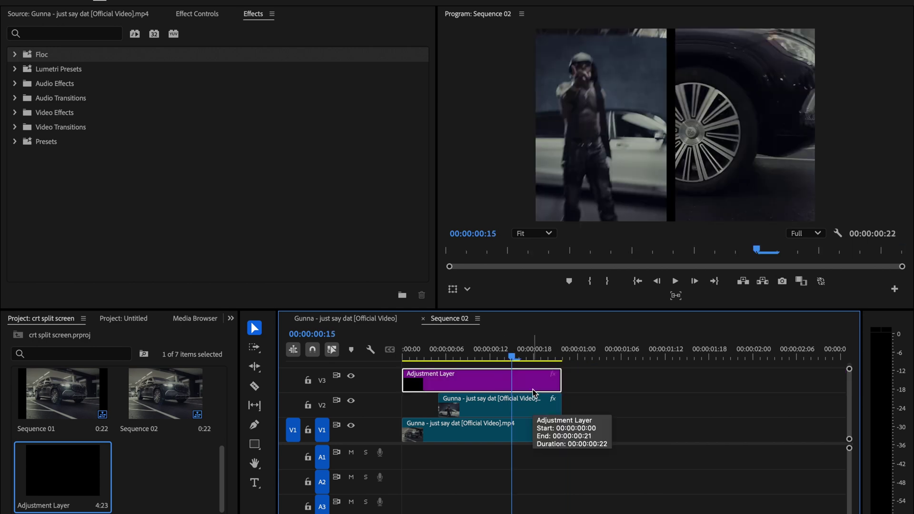
Search 'nois', apply Noise to the Adjustment Layer, and set Amount of Noise to 7.5
click(93, 36)
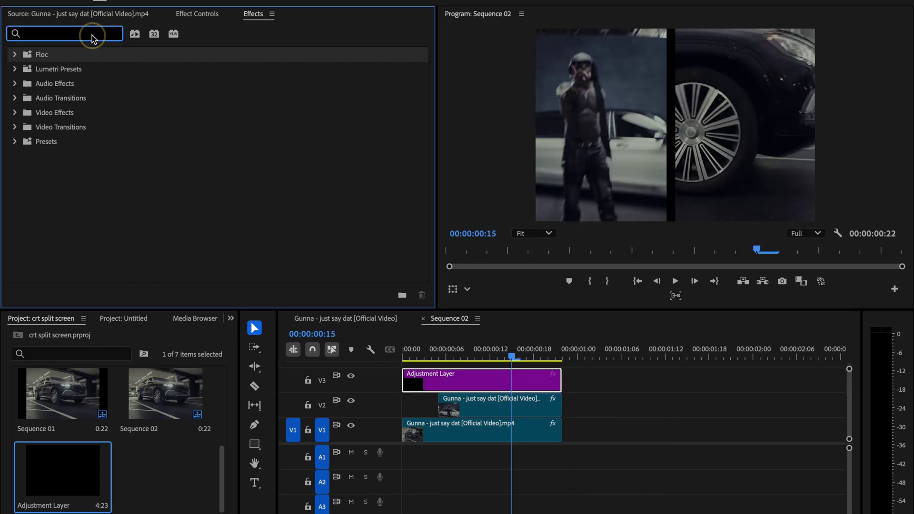
text(noise)
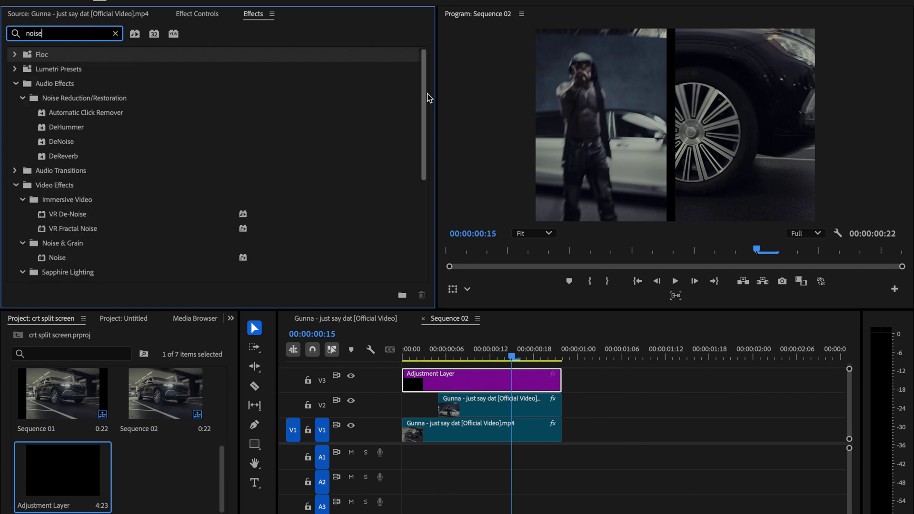
drag(424, 95, 421, 138)
drag(56, 179, 458, 377)
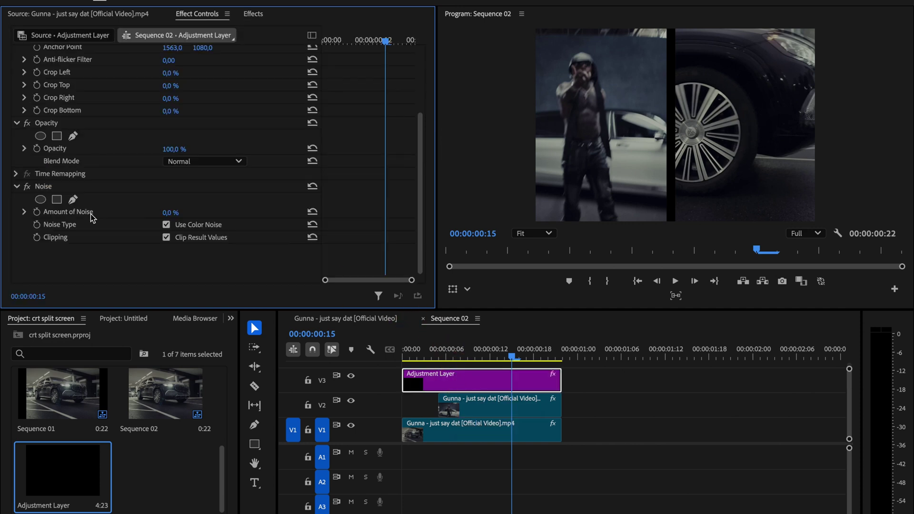
click(170, 213)
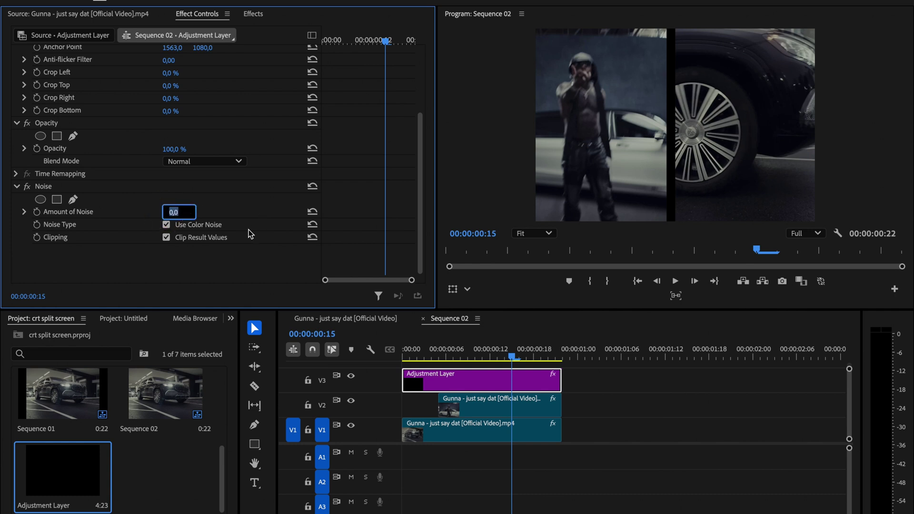
text(7,5)
Import the obsolete.prfpset preset file into the Effects panel and search for Grid
click(253, 13)
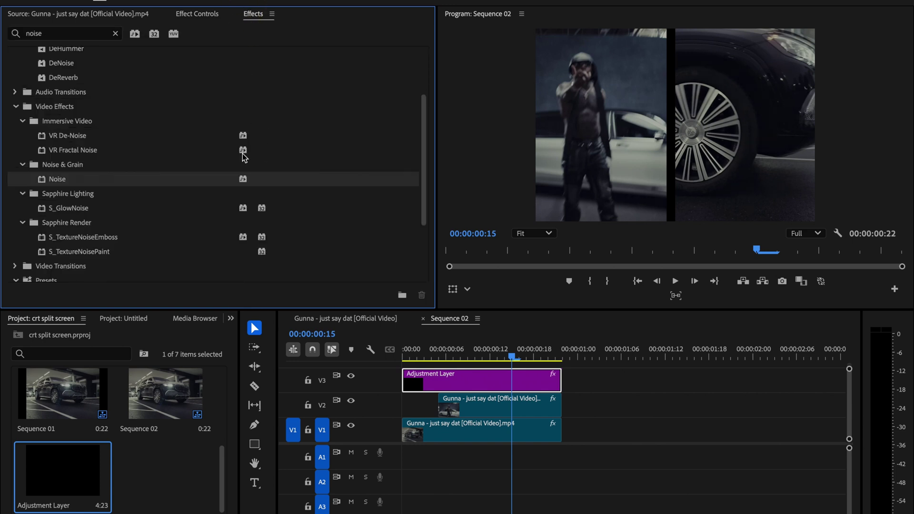
right_click(253, 17)
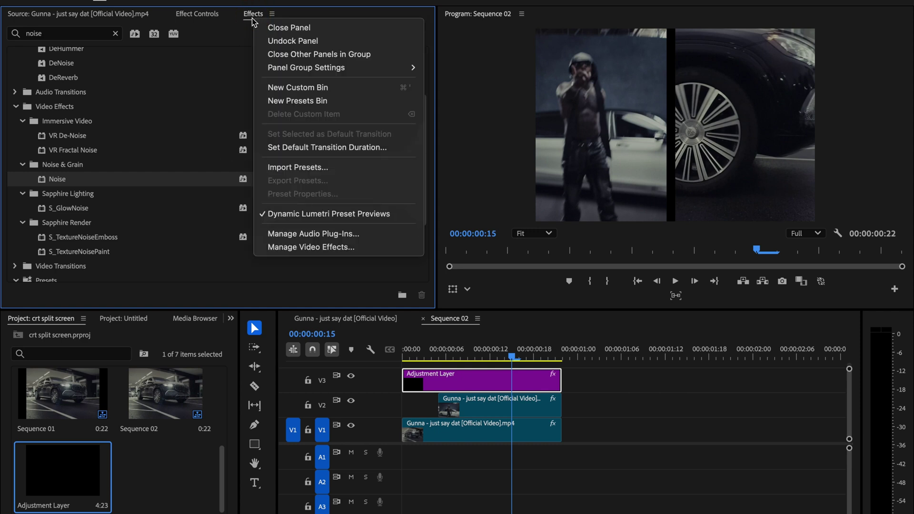
click(294, 171)
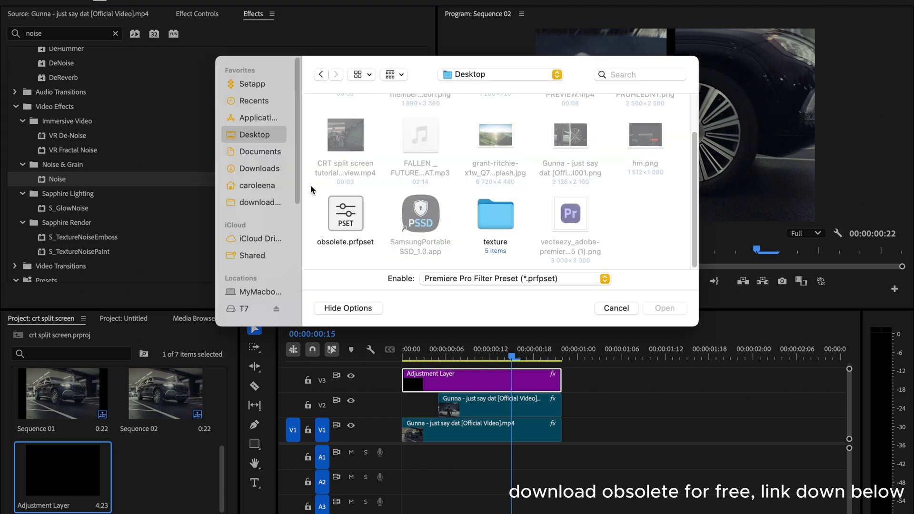
click(347, 211)
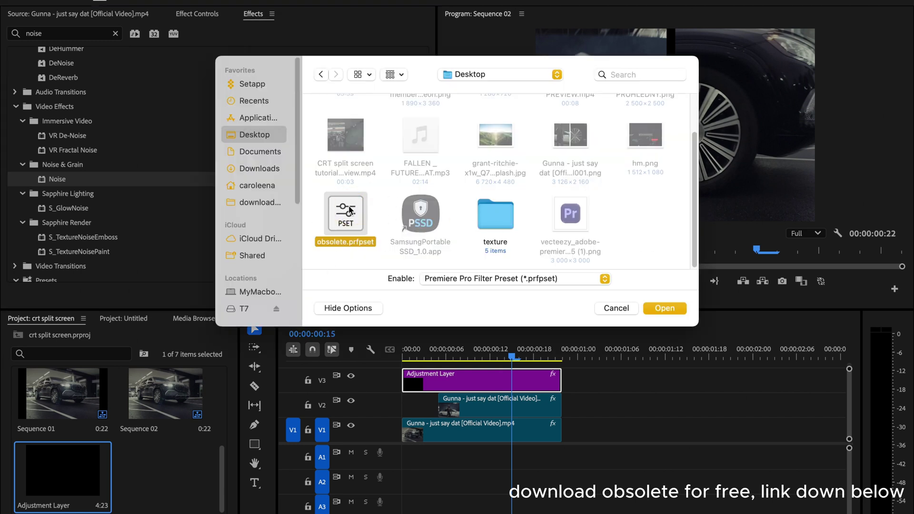
click(668, 309)
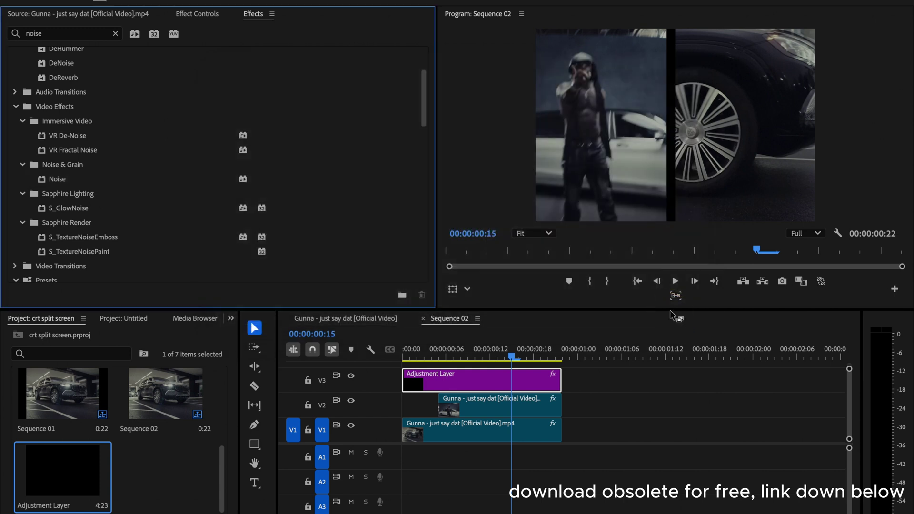
click(56, 202)
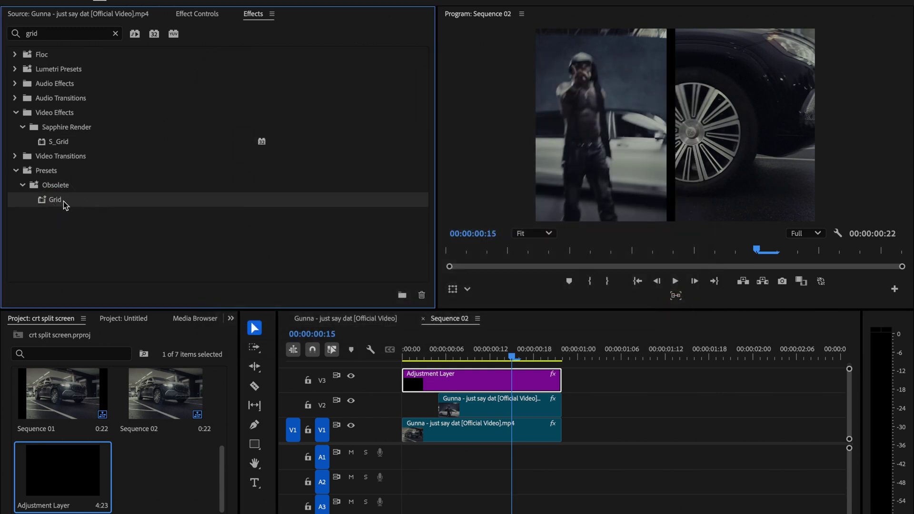
Apply Grid to the Adjustment Layer, sized by Width & Height Sliders: Width 4000, Height 8
drag(57, 200, 479, 375)
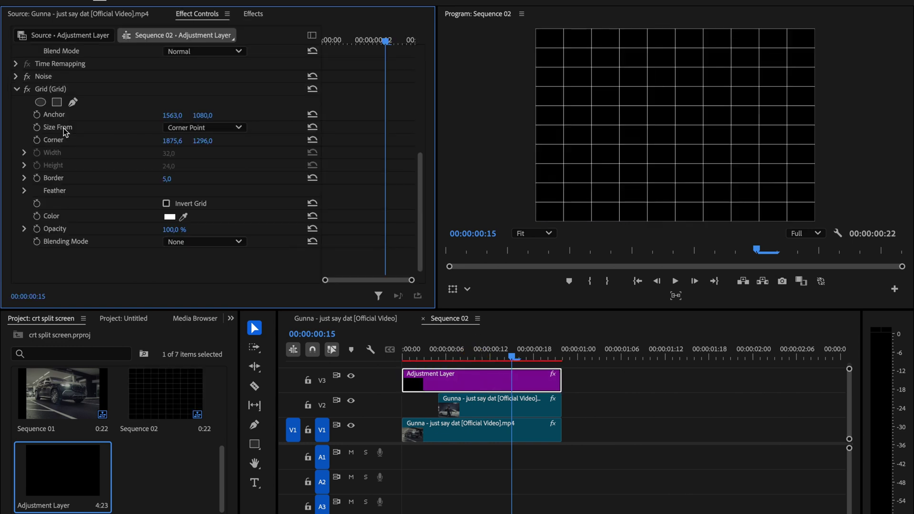
click(237, 128)
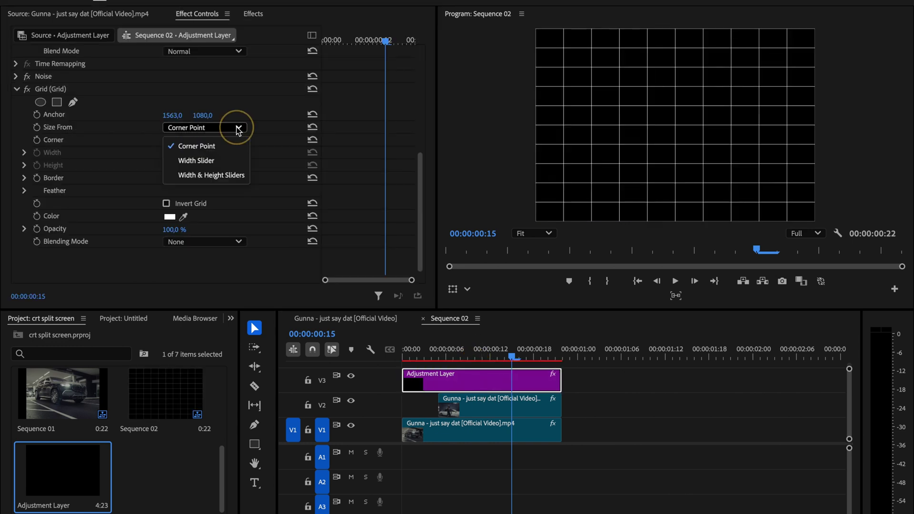
click(241, 176)
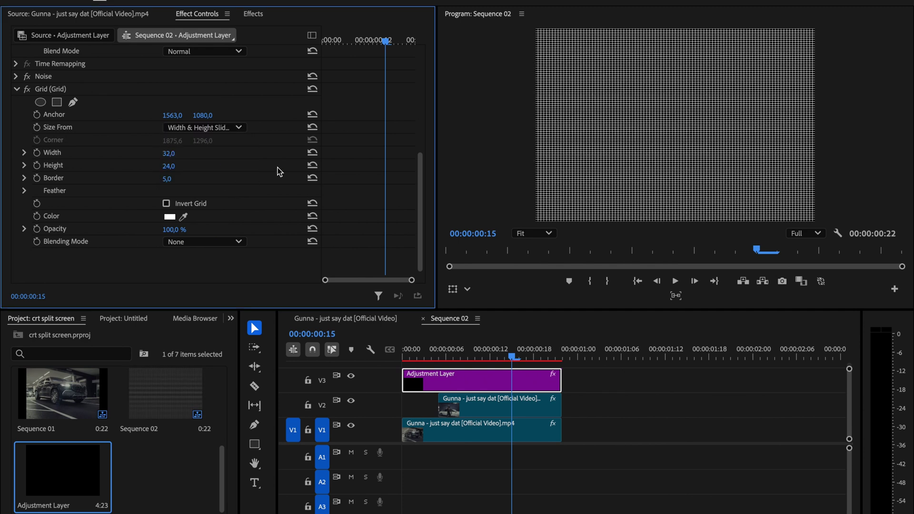
key(Tab)
text(4000)
key(Return)
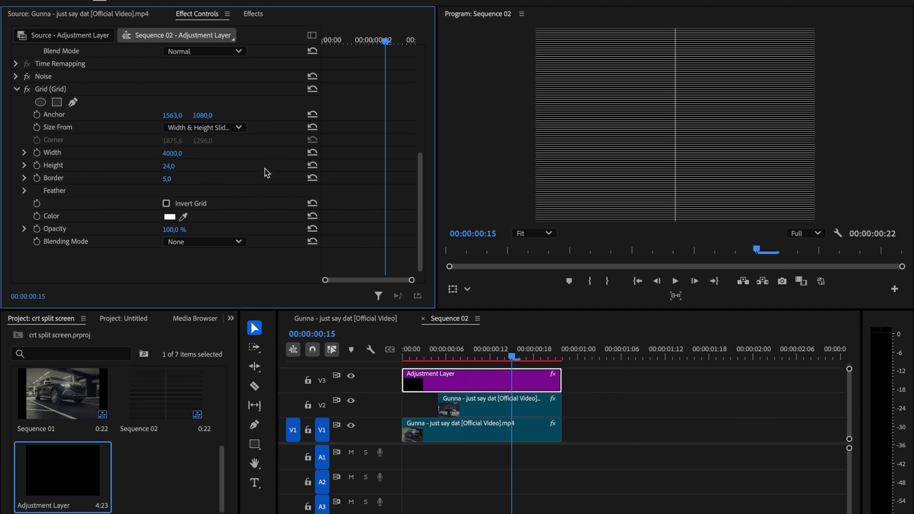
key(Tab)
text(8)
key(Return)
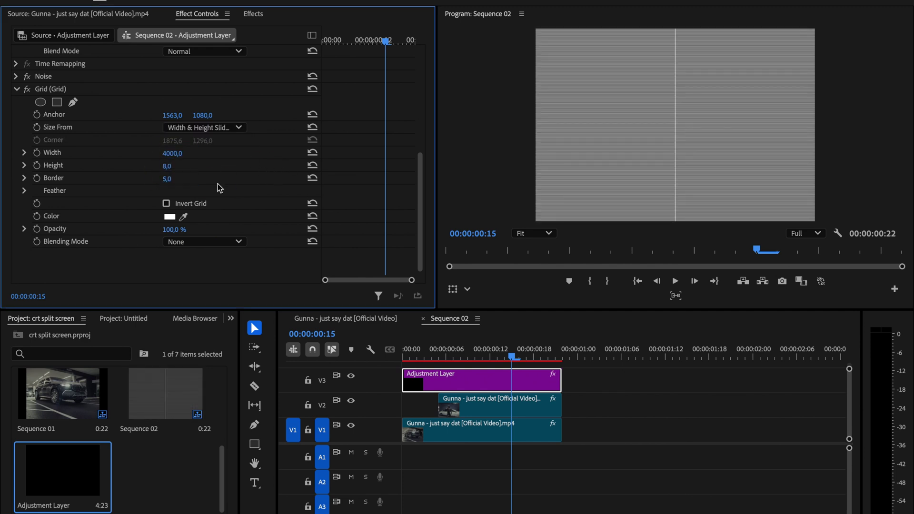
Make the grid lines black with Overlay blending mode
click(169, 216)
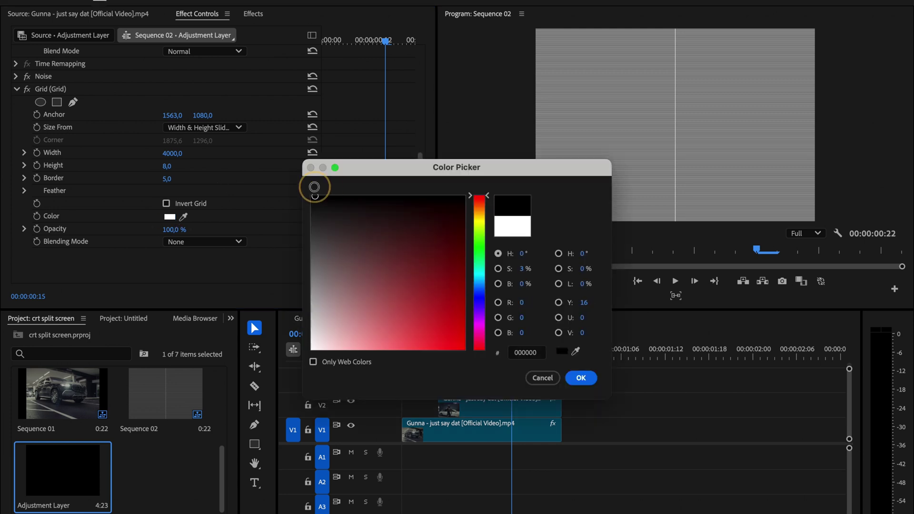
click(583, 378)
click(239, 244)
click(195, 352)
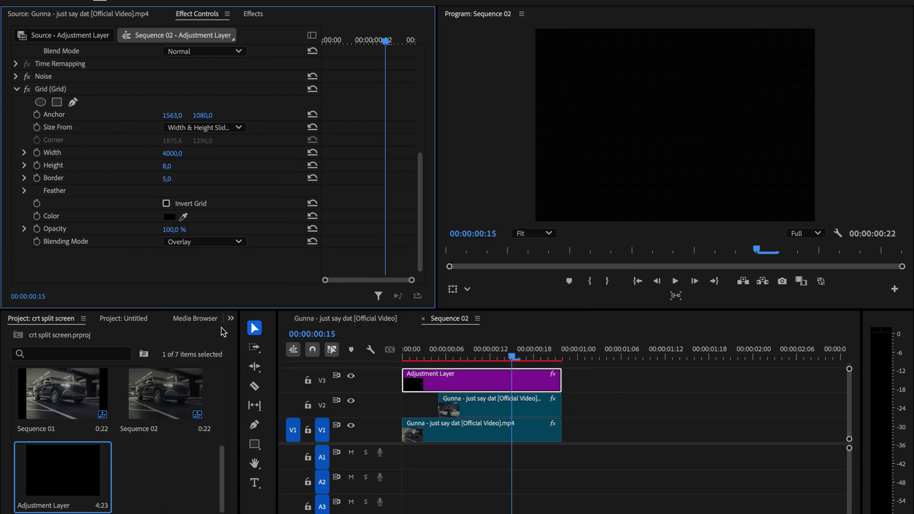
key(space)
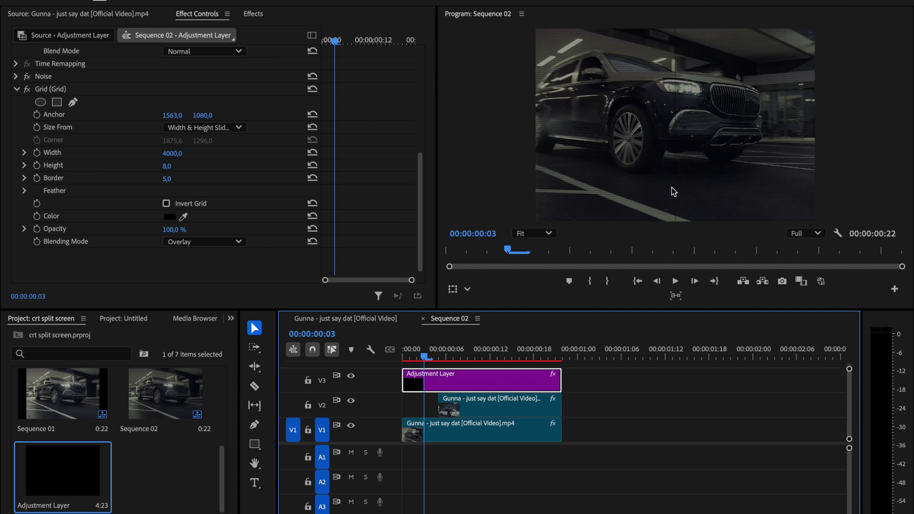
Set the grid's Anchor X value to -500
drag(169, 115, 182, 112)
click(183, 112)
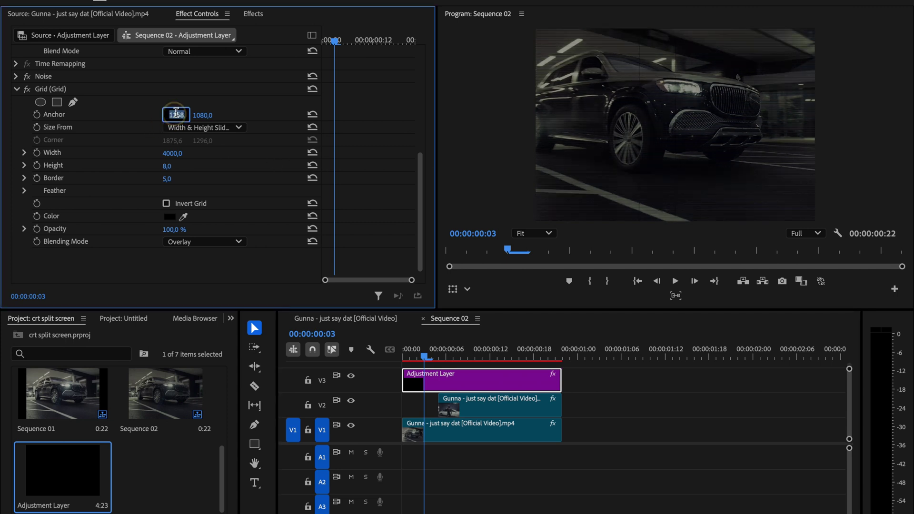
key(BackSpace)
text(-5)
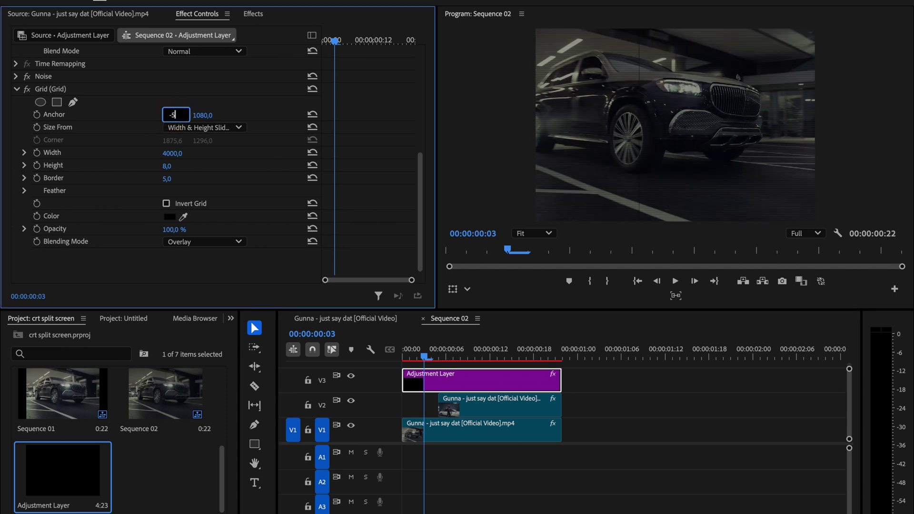
text(00)
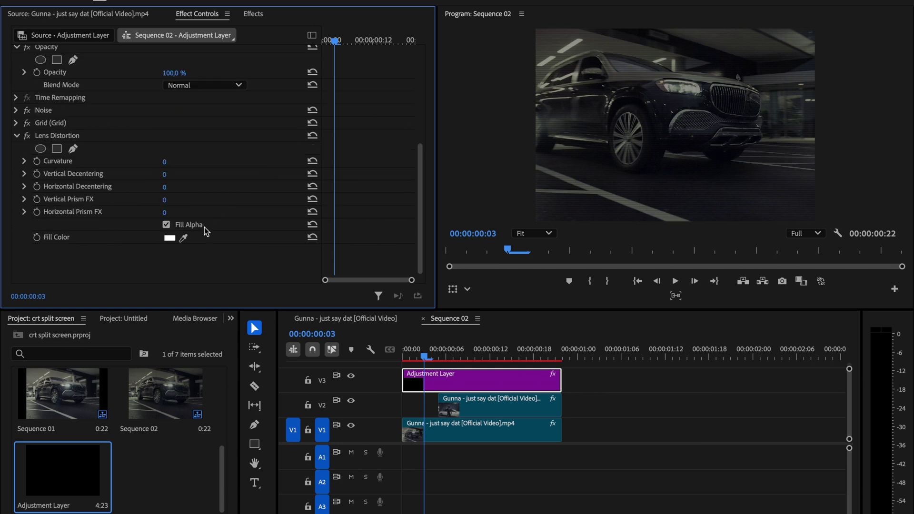
Set Lens Distortion Curvature to 25 with vertical and horizontal decentering of -3
click(164, 161)
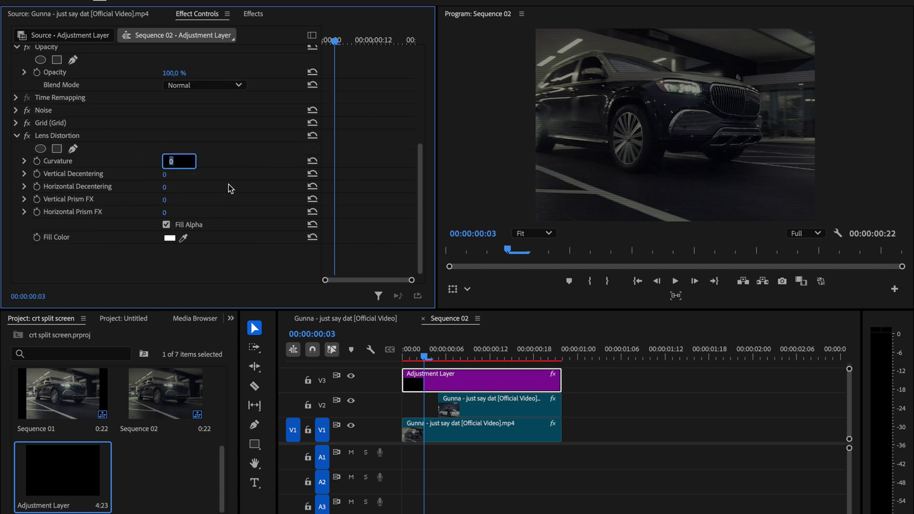
text(25)
key(Return)
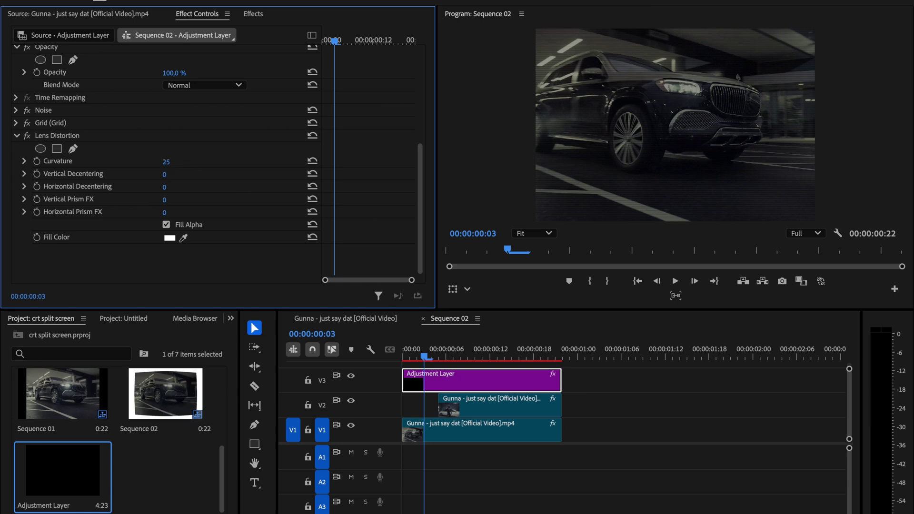
key(Tab)
text(-3)
key(Return)
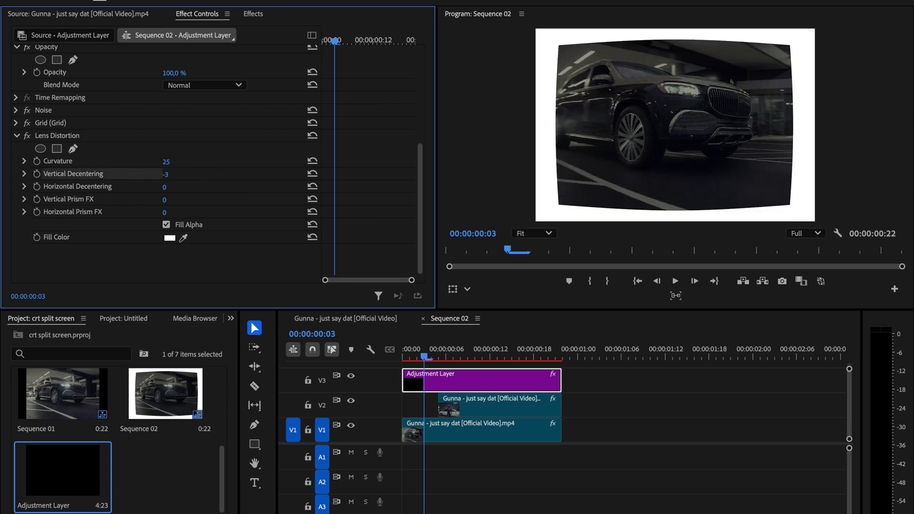
click(165, 187)
text(-3)
key(Return)
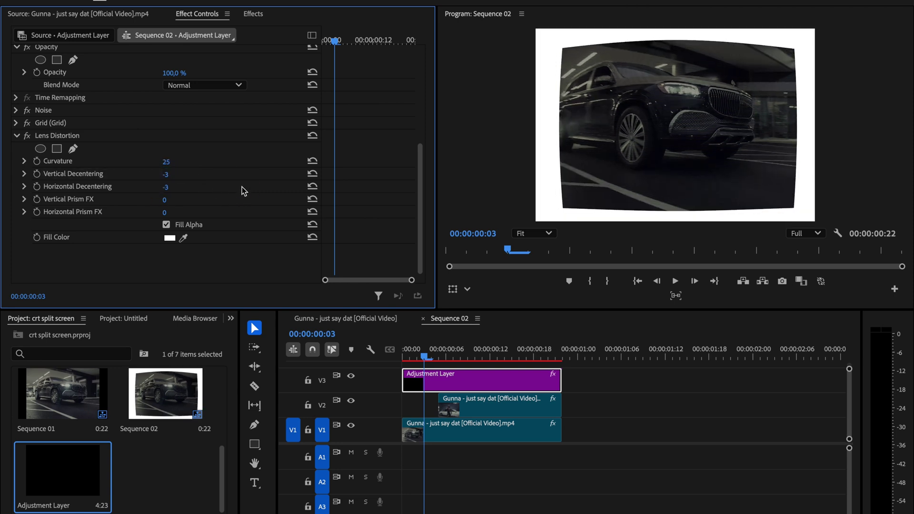
Set Lens Distortion vertical and horizontal Prism FX to 3
click(165, 199)
text(3)
key(Return)
key(Tab)
text(3)
key(Return)
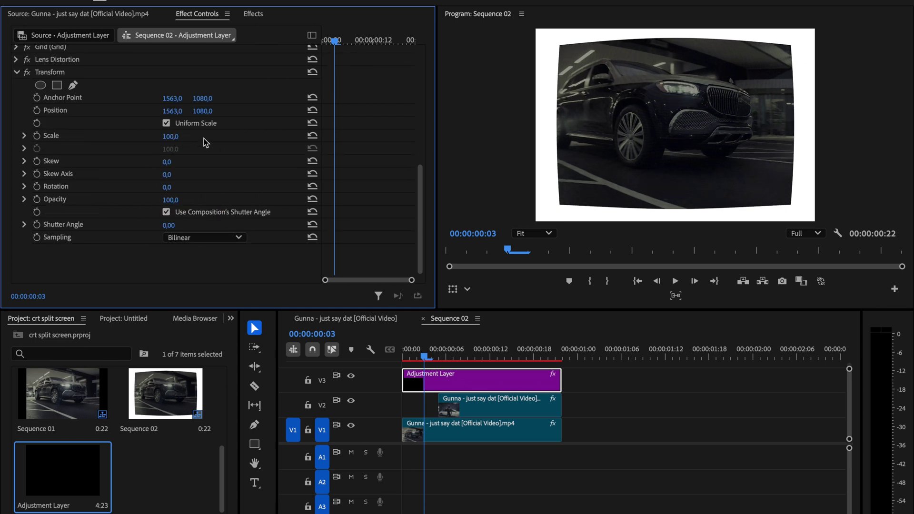
Adjust the Transform scale, trying 118 then entering 100, and play the sequence
click(171, 136)
text(118)
key(Return)
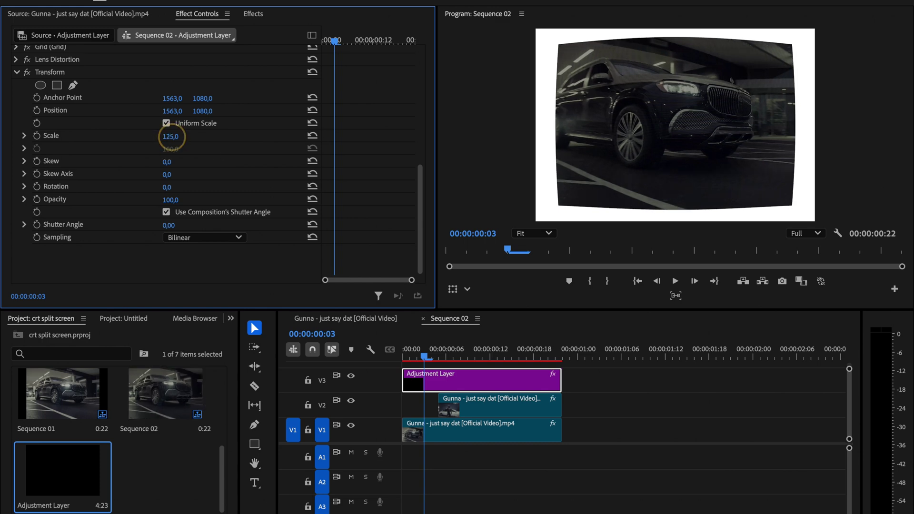
drag(171, 136, 157, 136)
click(171, 136)
text(100)
key(Return)
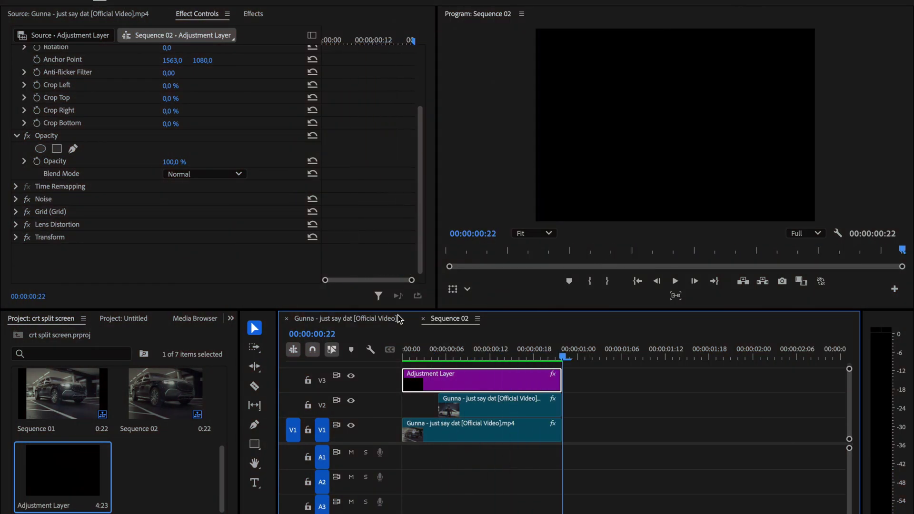
key(space)
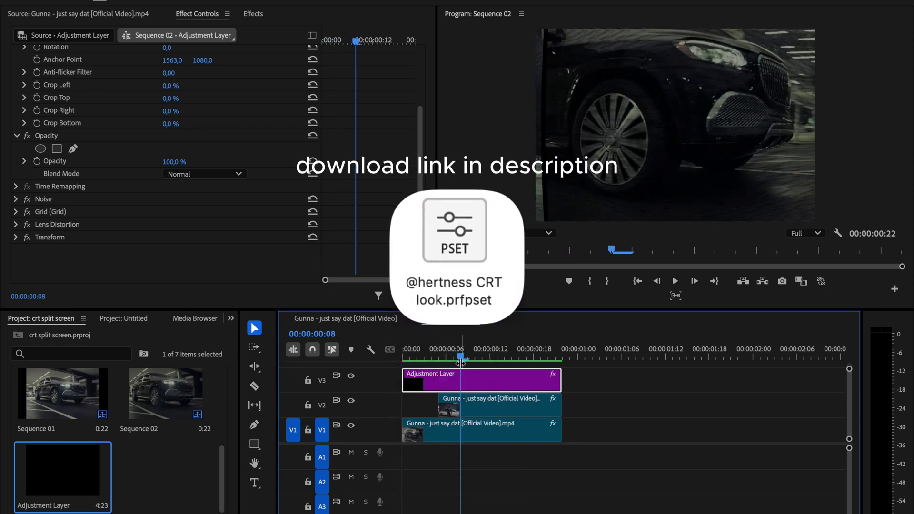
Replace a trial CRT preset with CRT LOOK ILUV on the V3 Adjustment Layer
drag(460, 359, 527, 360)
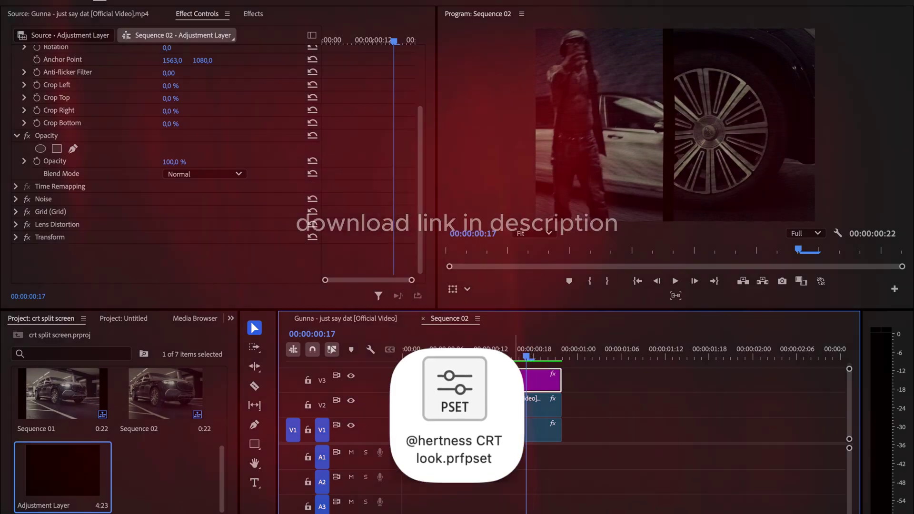
drag(84, 246, 460, 375)
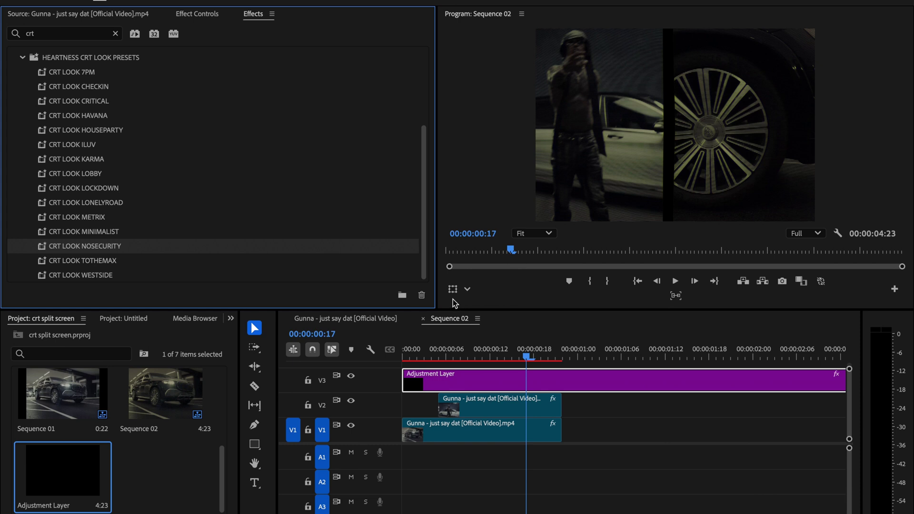
key(ctrl+z)
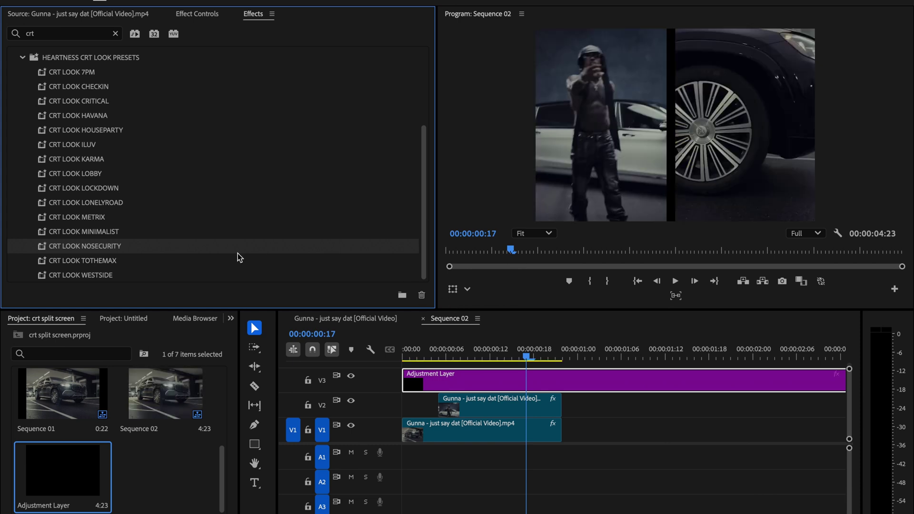
drag(94, 150, 460, 383)
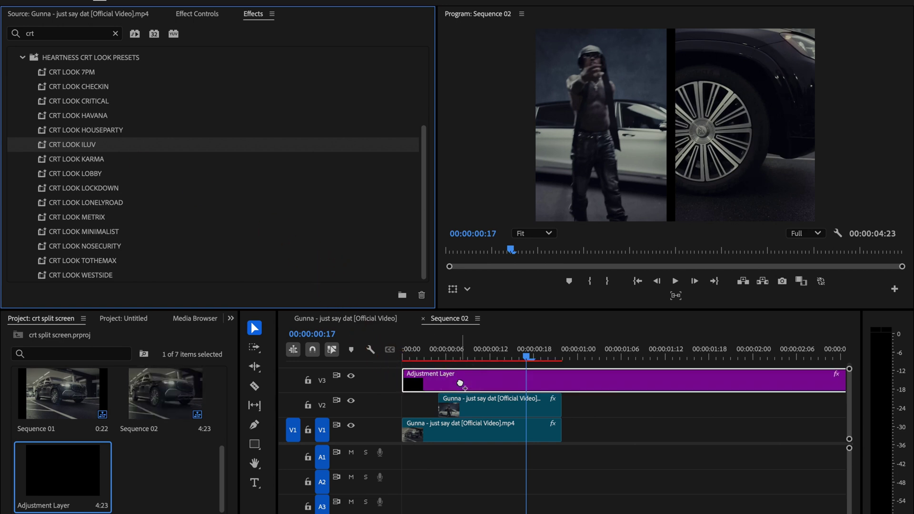